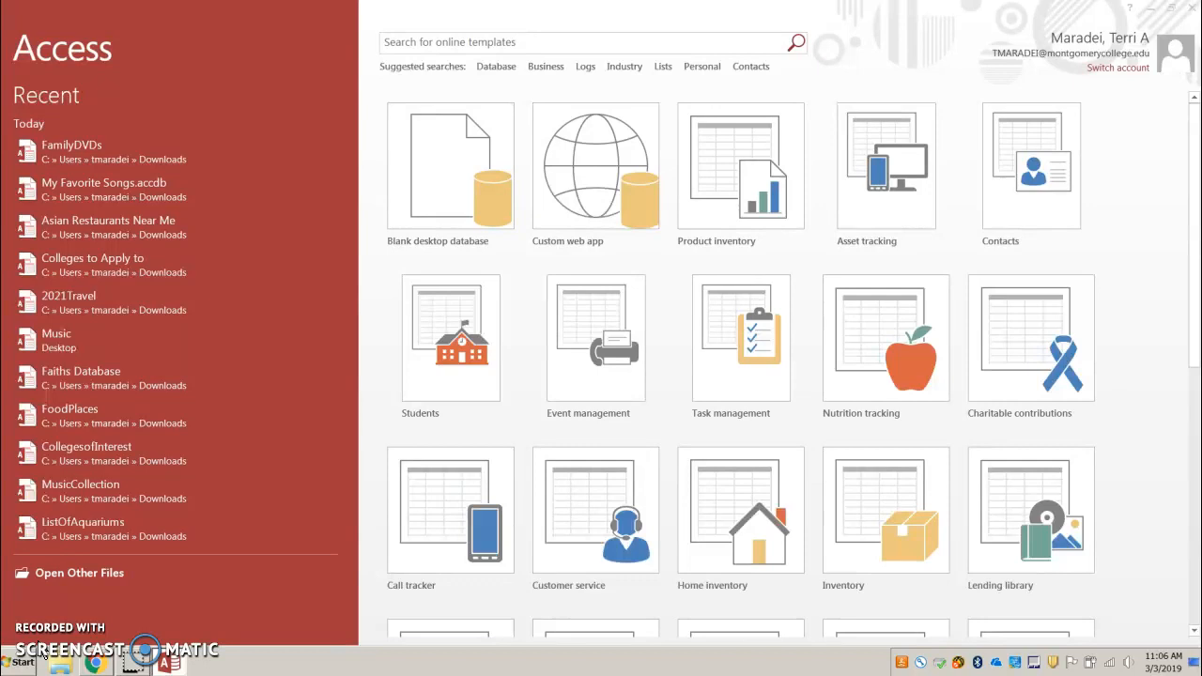
Create a blank desktop database named DVD Collection.
{"action": "left_click", "coordinate": [443, 174]}
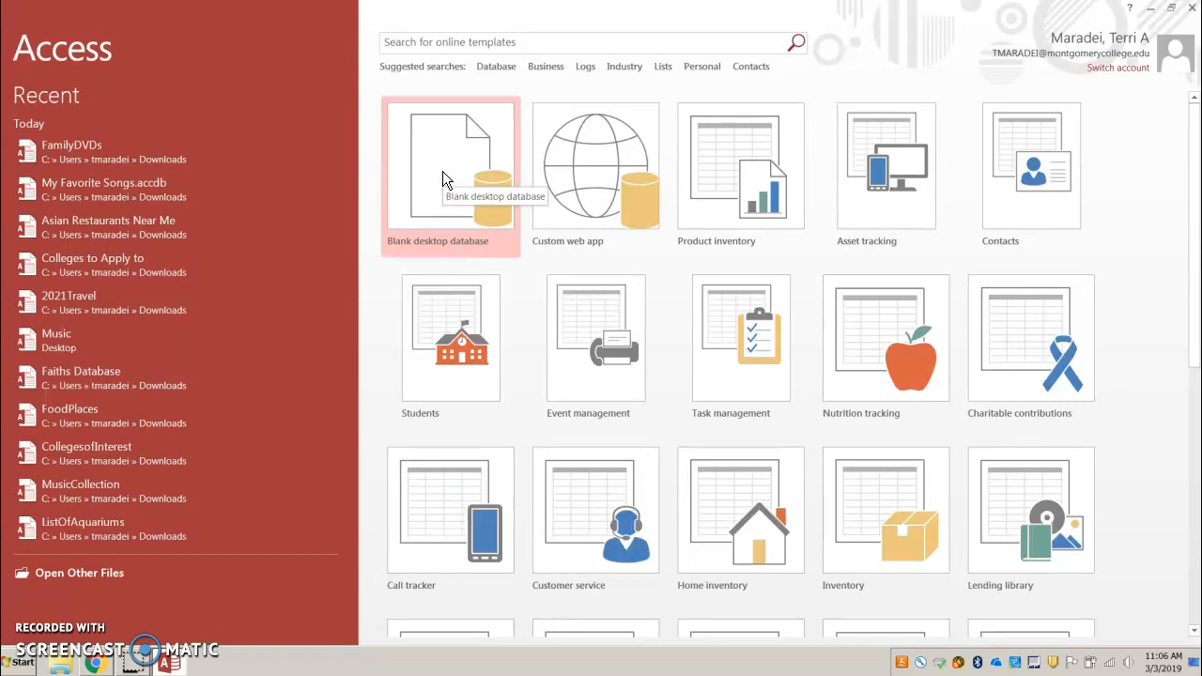
{"action": "left_click", "coordinate": [442, 171]}
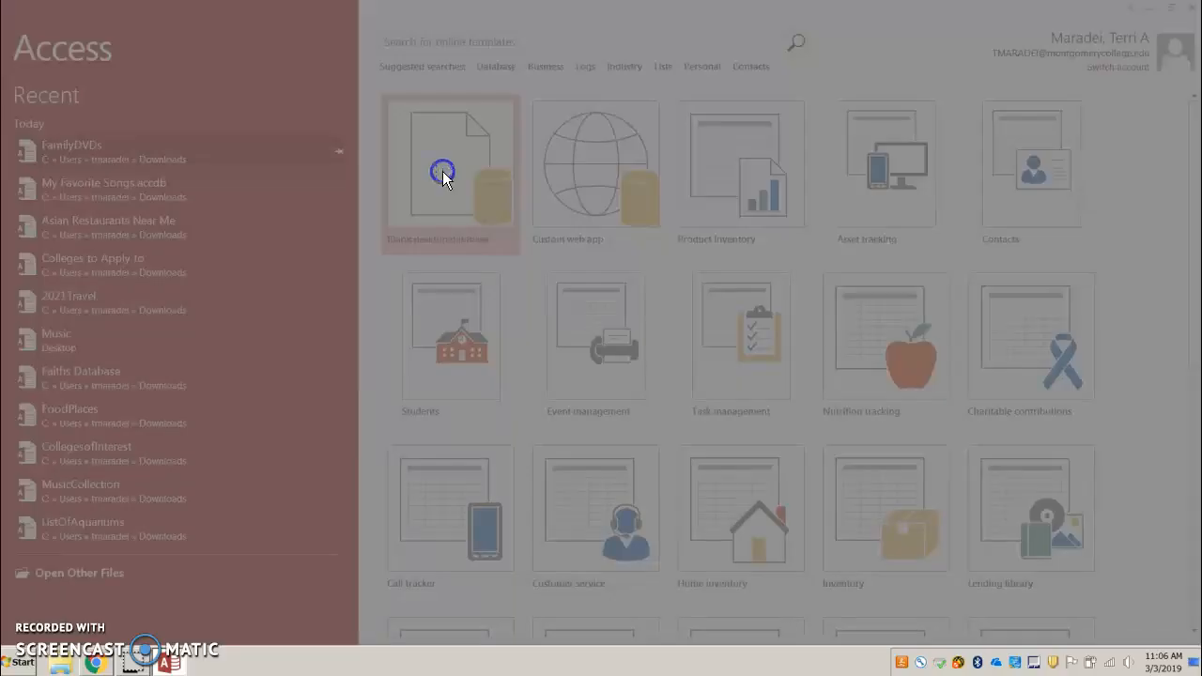
{"action": "left_click_drag", "start_coordinate": [643, 316], "coordinate": [372, 310]}
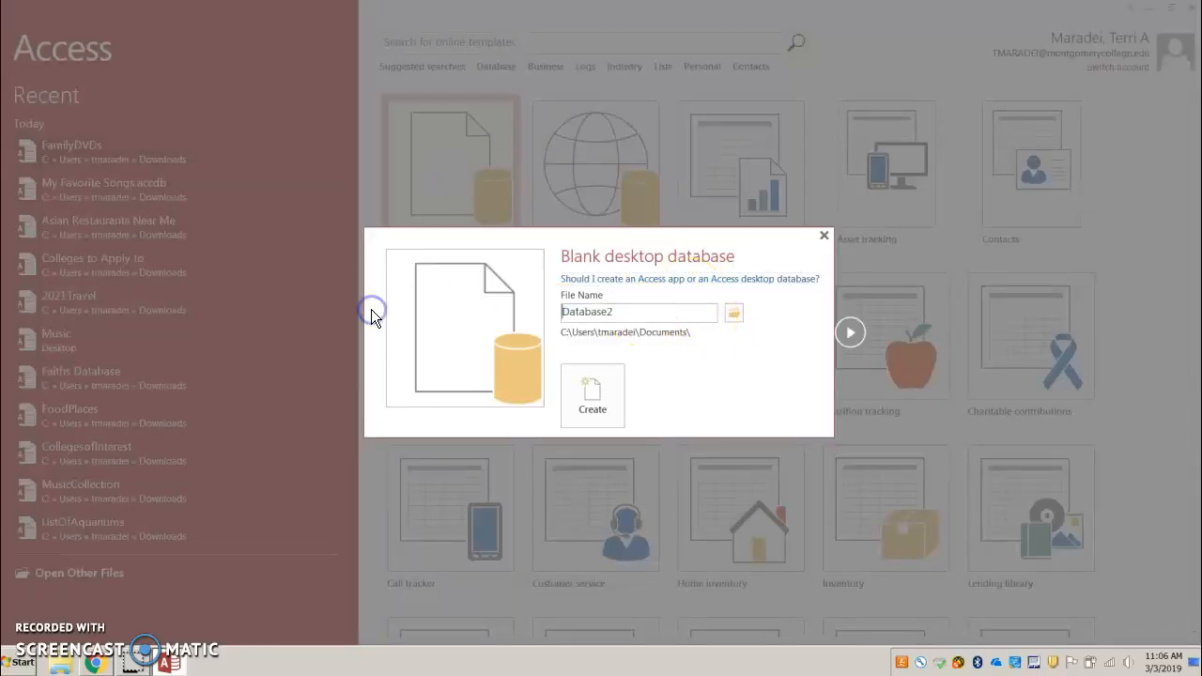
{"action": "key", "text": "BackSpace"}
{"action": "type", "text": "DVD Collection"}
{"action": "left_click", "coordinate": [594, 386]}
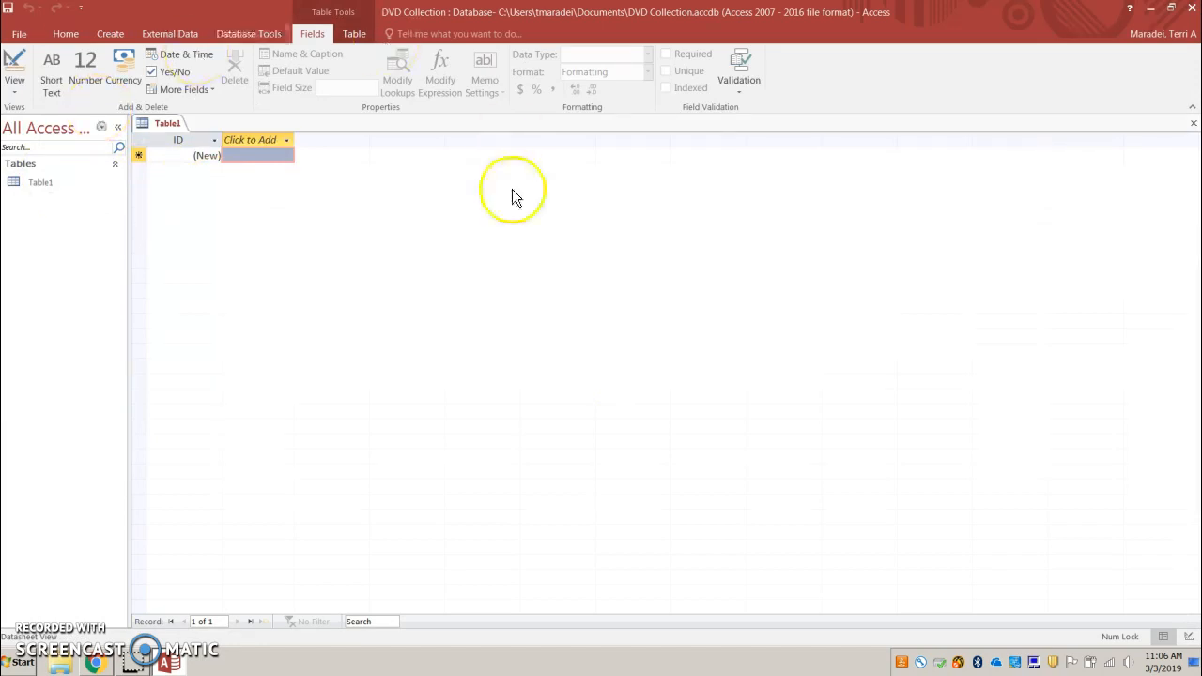
Switch the new table to Design View, saving it under the name DVDs.
{"action": "left_click", "coordinate": [15, 66]}
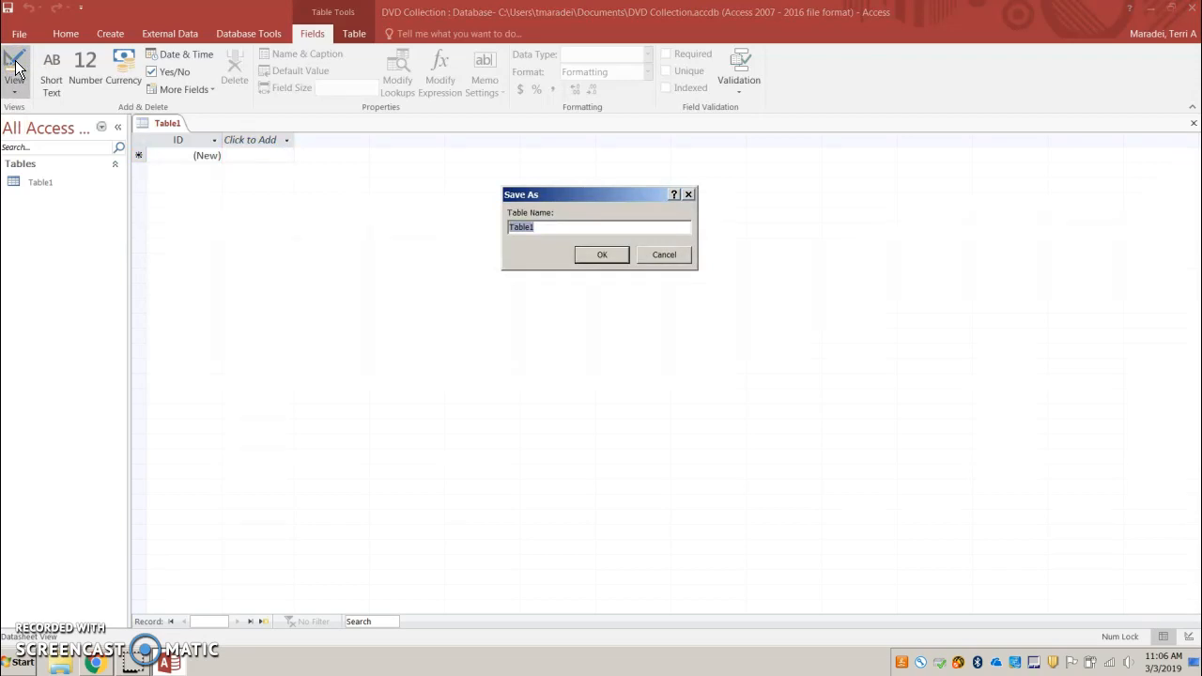
{"action": "type", "text": "DVDs"}
{"action": "left_click", "coordinate": [598, 256]}
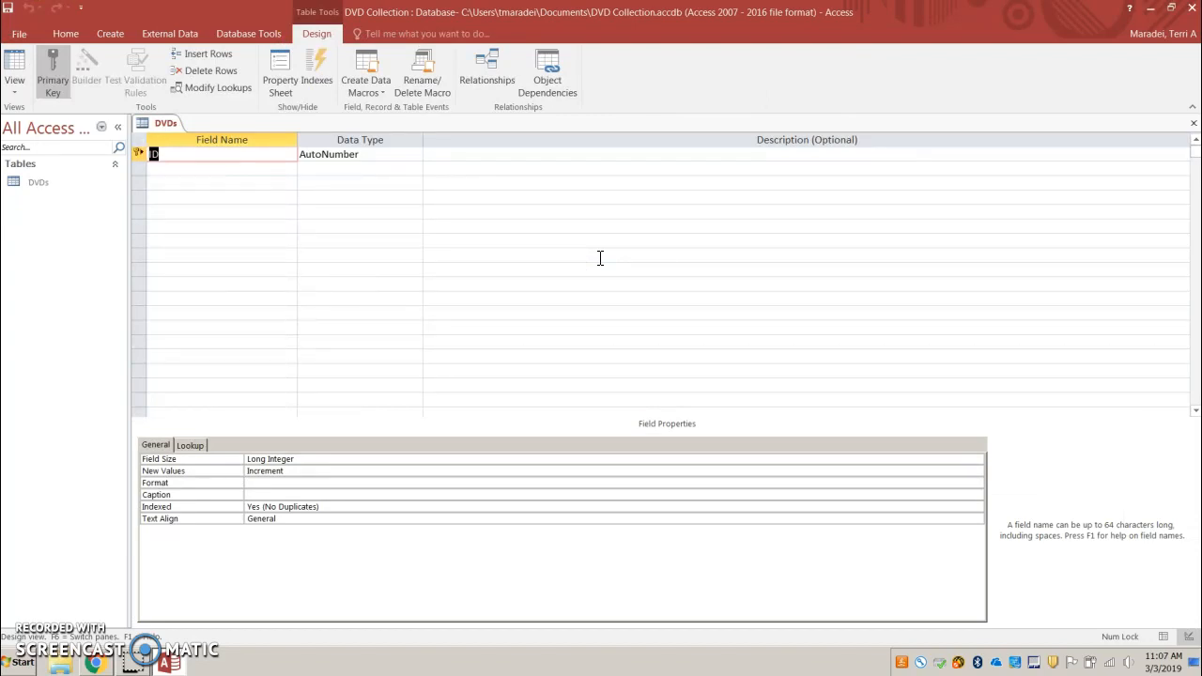
Rename the primary key field as DVDID and set its data type to Short Text.
{"action": "type", "text": "DVDID"}
{"action": "key", "text": "Tab"}
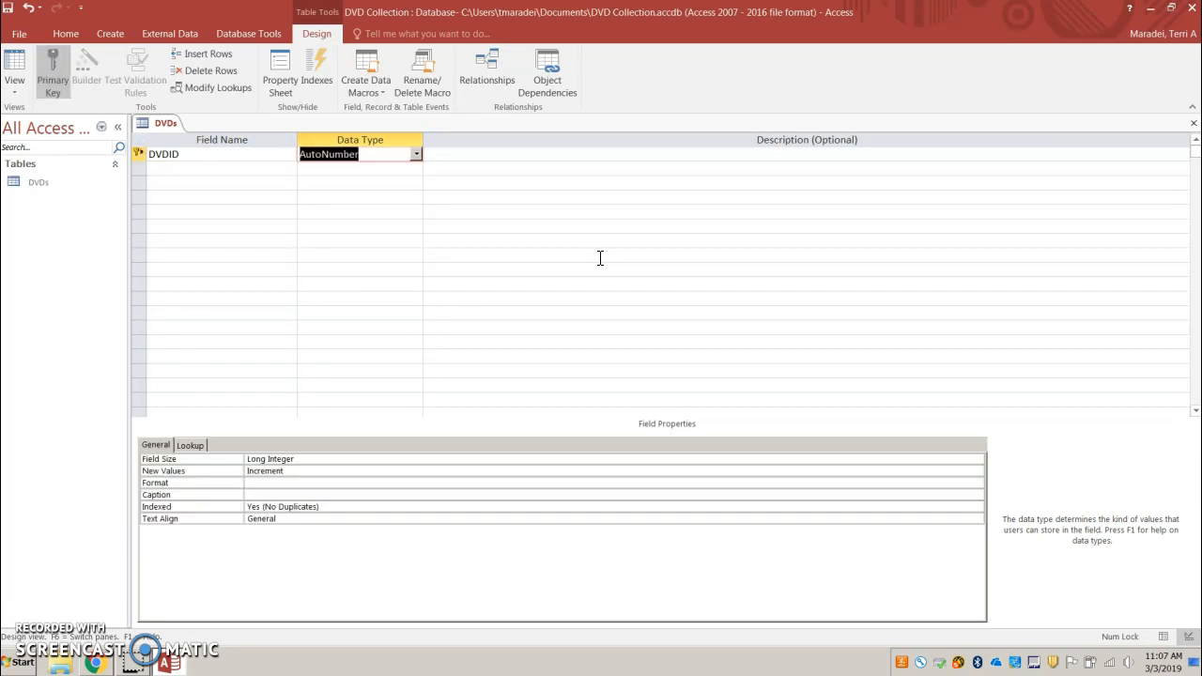
{"action": "left_click", "coordinate": [416, 154]}
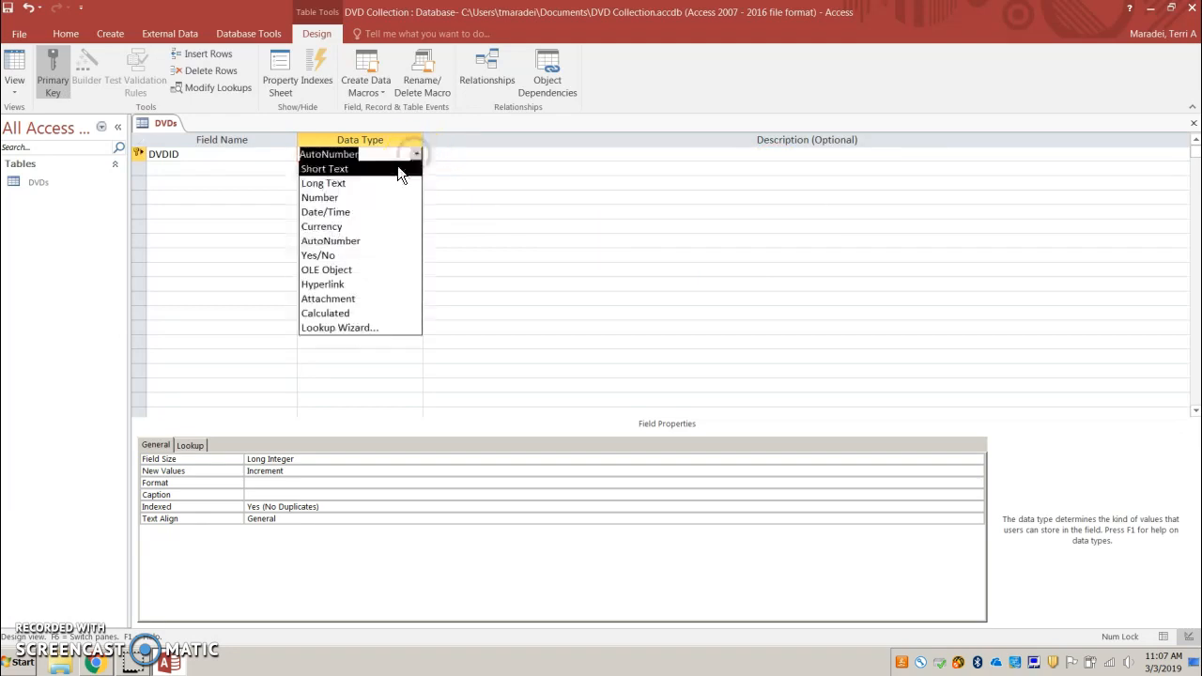
{"action": "left_click", "coordinate": [397, 169]}
{"action": "key", "text": "Tab"}
{"action": "key", "text": "Tab"}
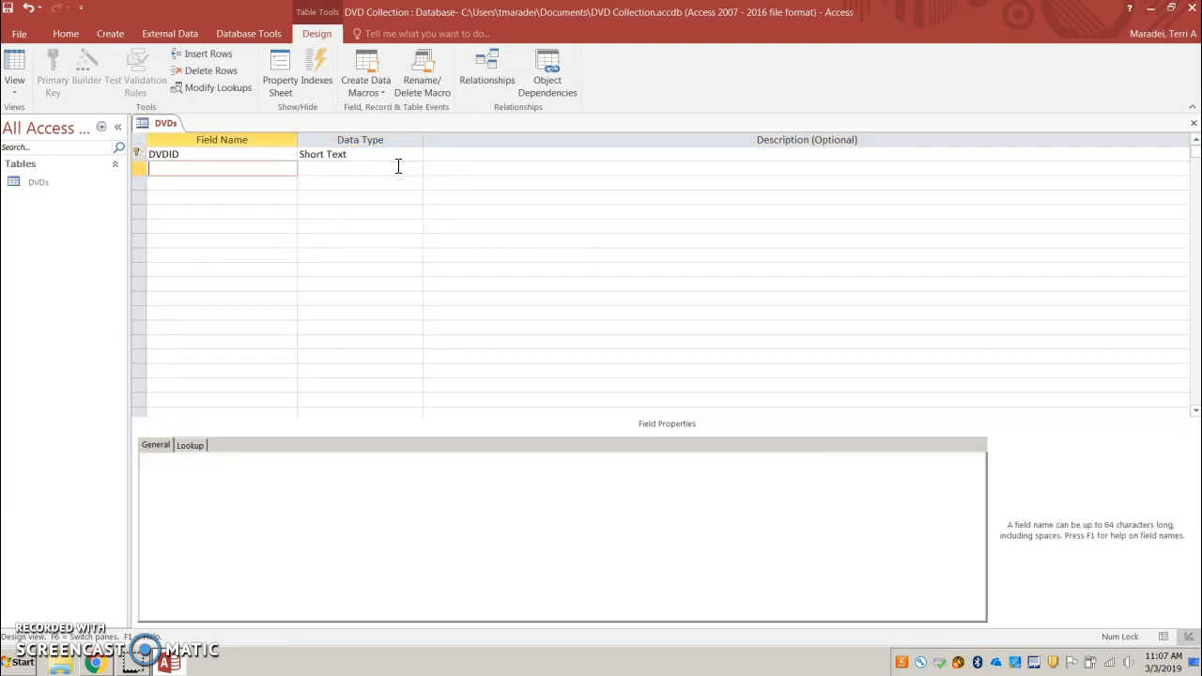
Add Title and Genre fields below DVDID, both with the Short Text data type.
{"action": "type", "text": "Title"}
{"action": "key", "text": "Tab"}
{"action": "key", "text": "Tab"}
{"action": "key", "text": "Tab"}
{"action": "type", "text": "Genre"}
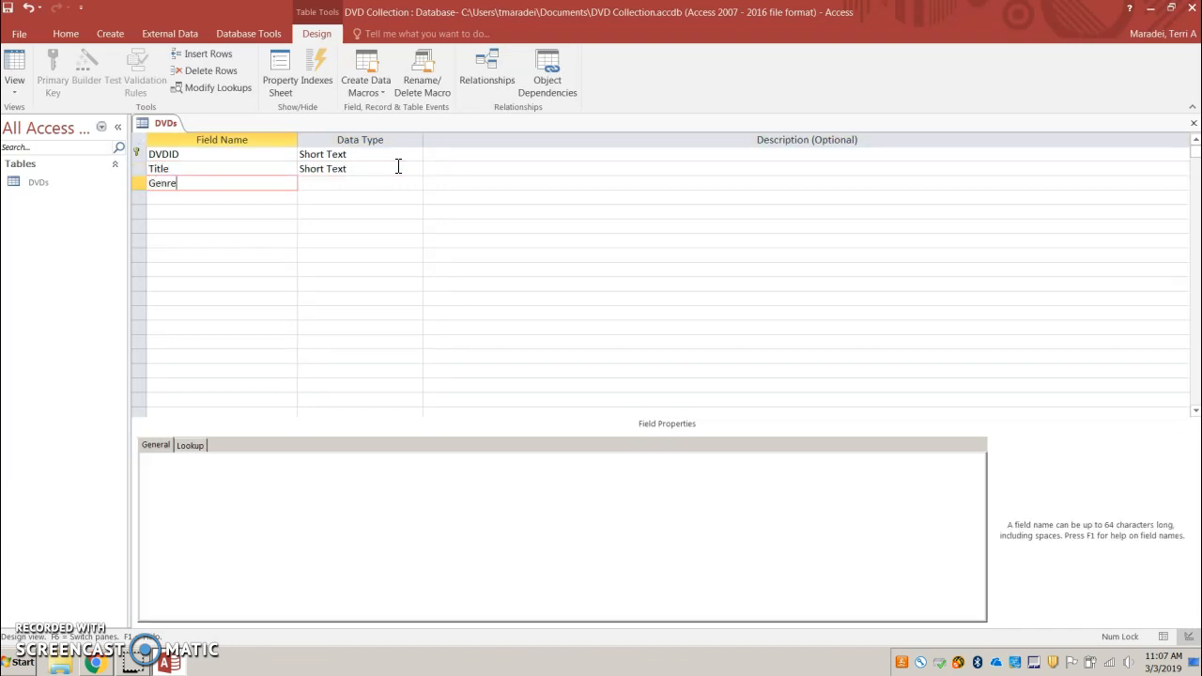
{"action": "key", "text": "Tab"}
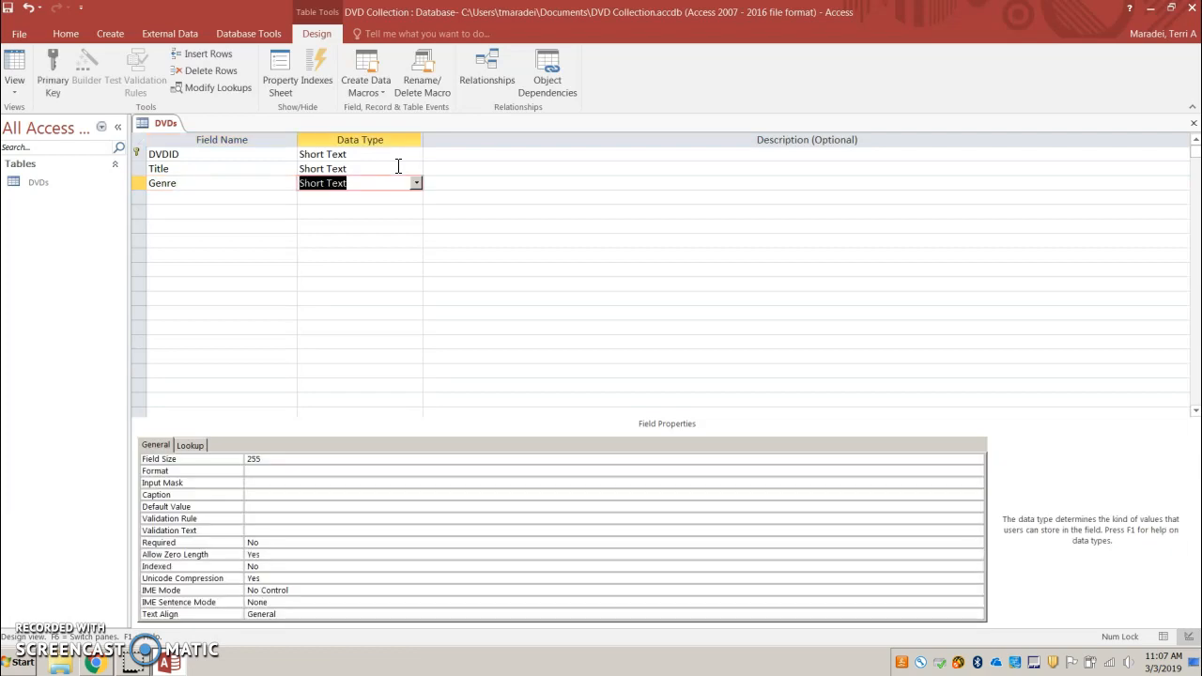
{"action": "key", "text": "Tab"}
{"action": "key", "text": "Tab"}
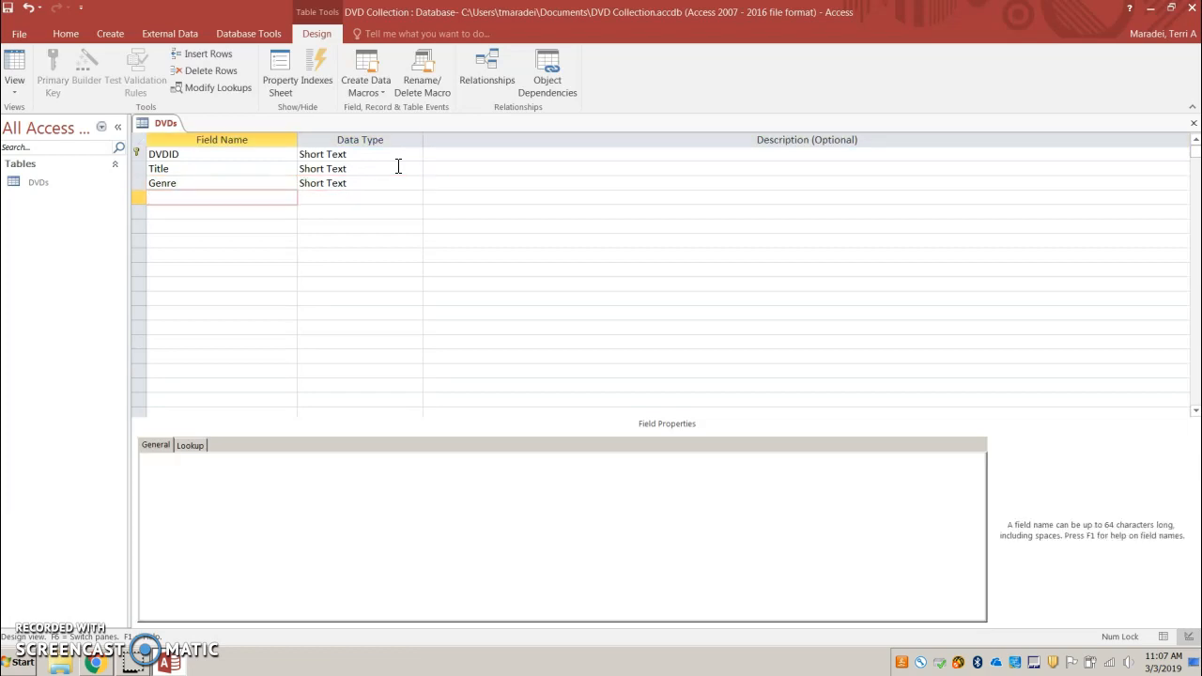
Add a Rated field and start the Lookup Wizard for it, choosing to type in the values.
{"action": "type", "text": "Rated"}
{"action": "key", "text": "Tab"}
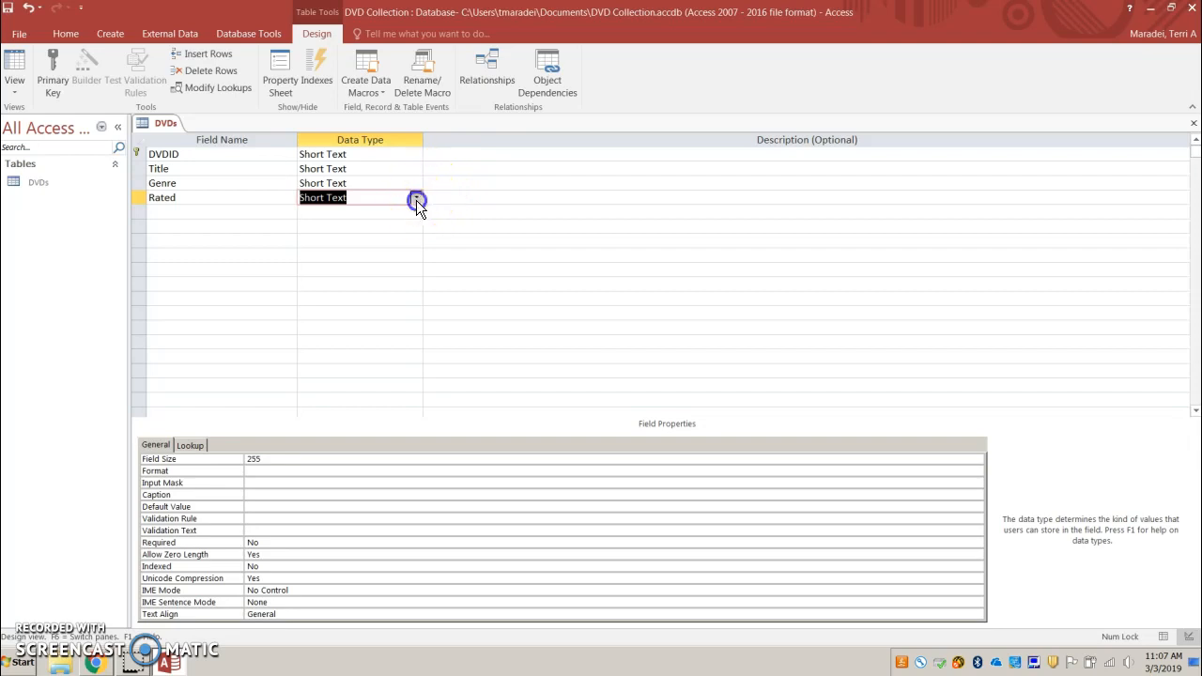
{"action": "left_click", "coordinate": [416, 199]}
{"action": "left_click", "coordinate": [390, 372]}
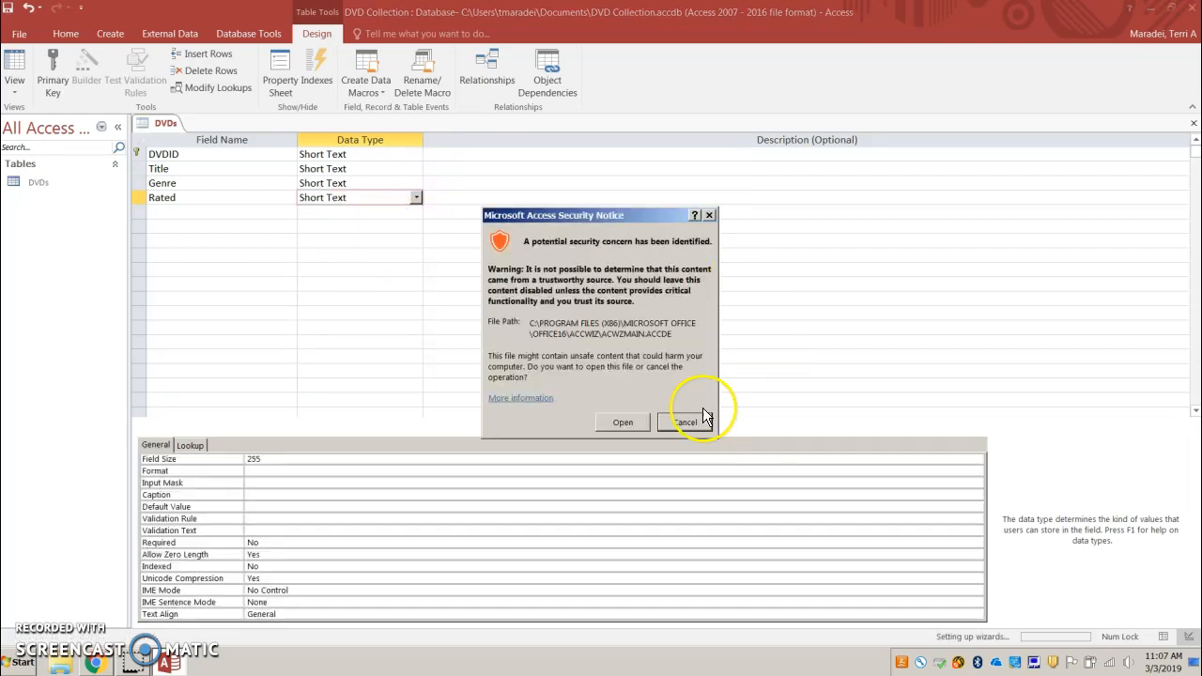
{"action": "left_click", "coordinate": [633, 421]}
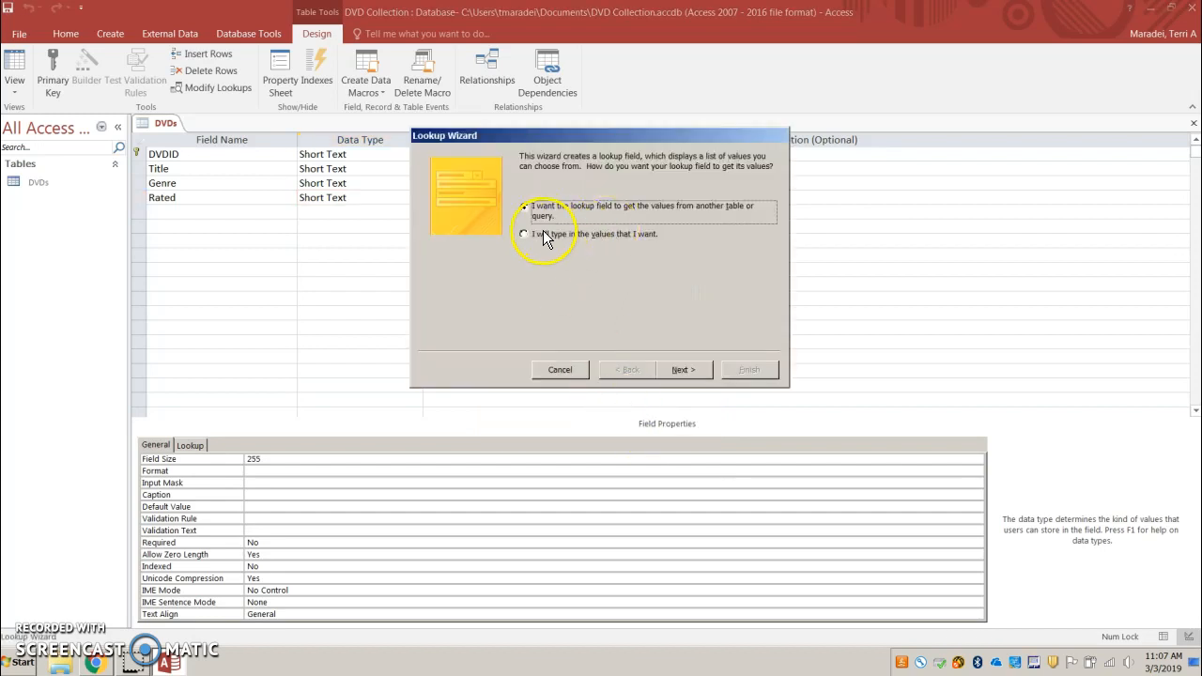
{"action": "left_click", "coordinate": [543, 232]}
{"action": "left_click", "coordinate": [681, 370]}
Enter G, PG, PG-13 and R as the Rated lookup values and finish the wizard.
{"action": "left_click", "coordinate": [466, 249]}
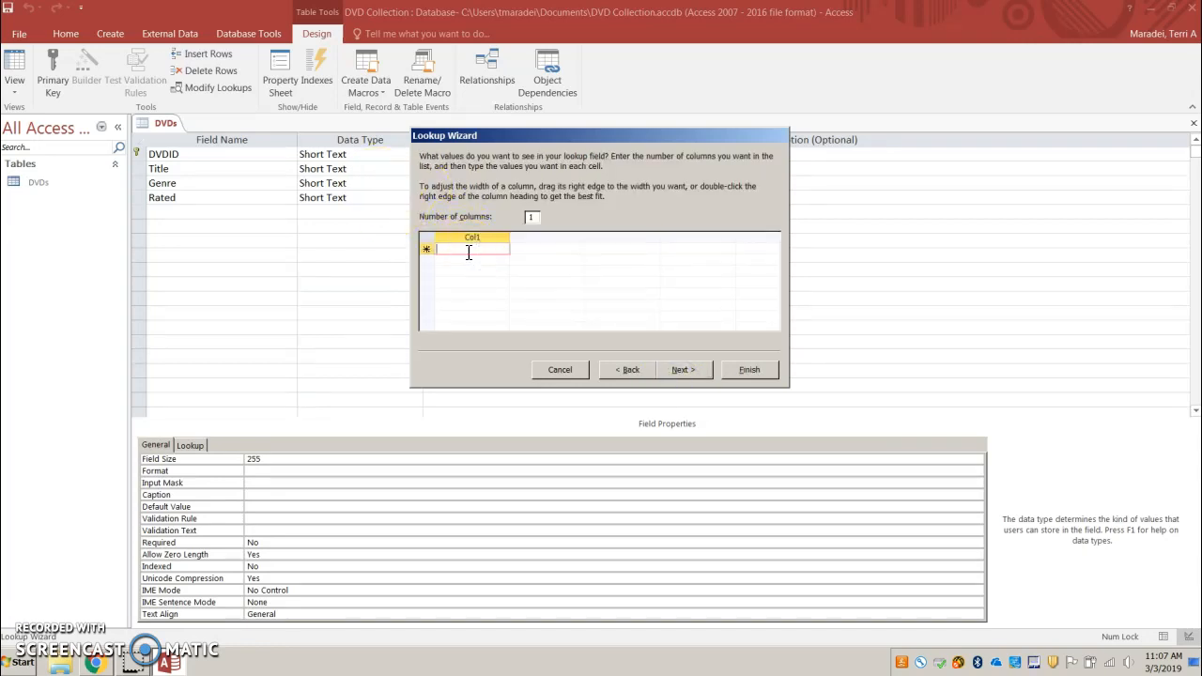
{"action": "type", "text": "G"}
{"action": "key", "text": "Return"}
{"action": "type", "text": "R"}
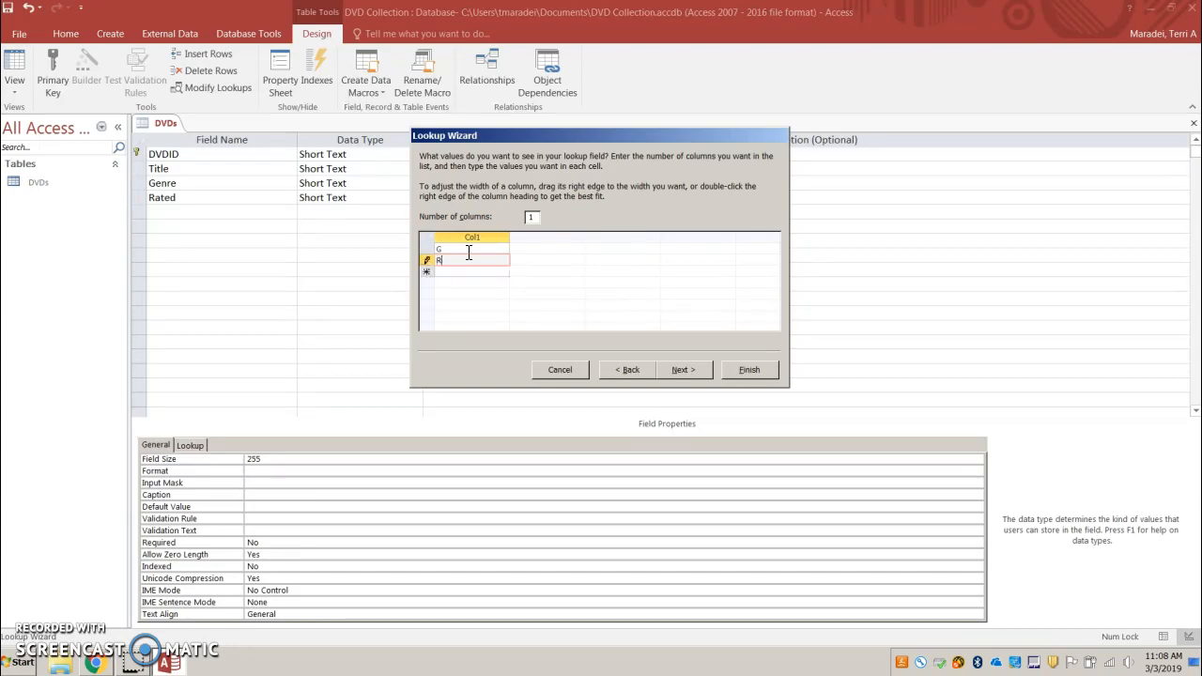
{"action": "key", "text": "BackSpace"}
{"action": "type", "text": "PG"}
{"action": "key", "text": "Return"}
{"action": "type", "text": "PG-13"}
{"action": "key", "text": "Return"}
{"action": "type", "text": "R"}
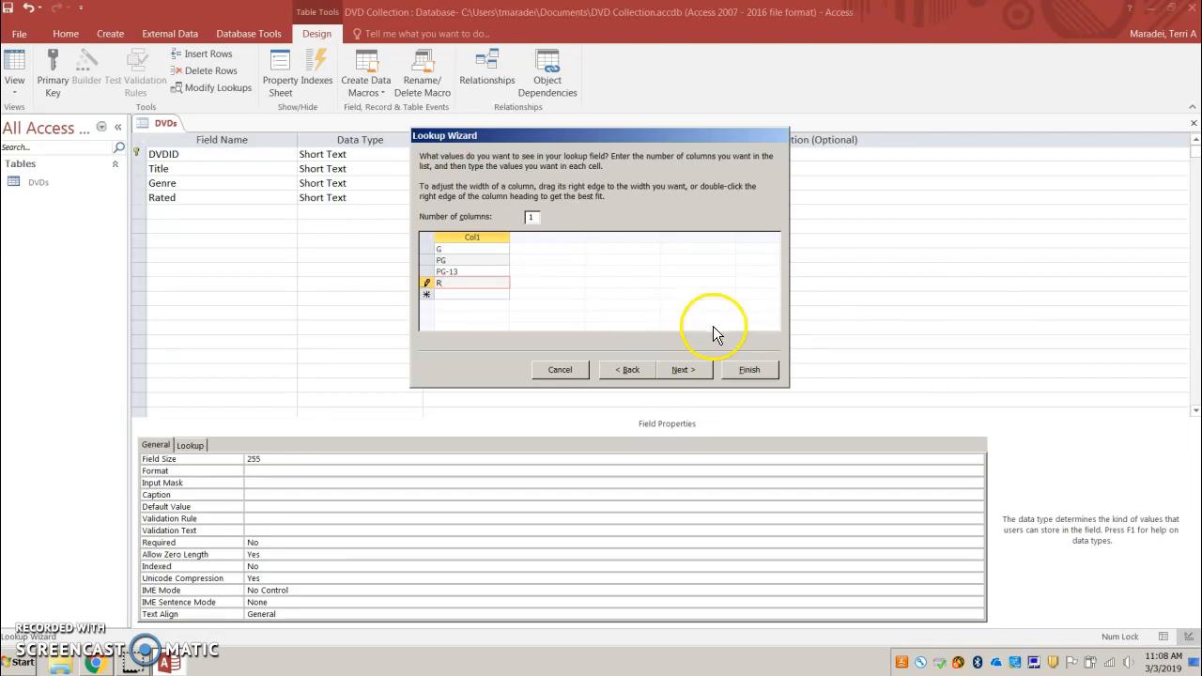
{"action": "left_click", "coordinate": [749, 369]}
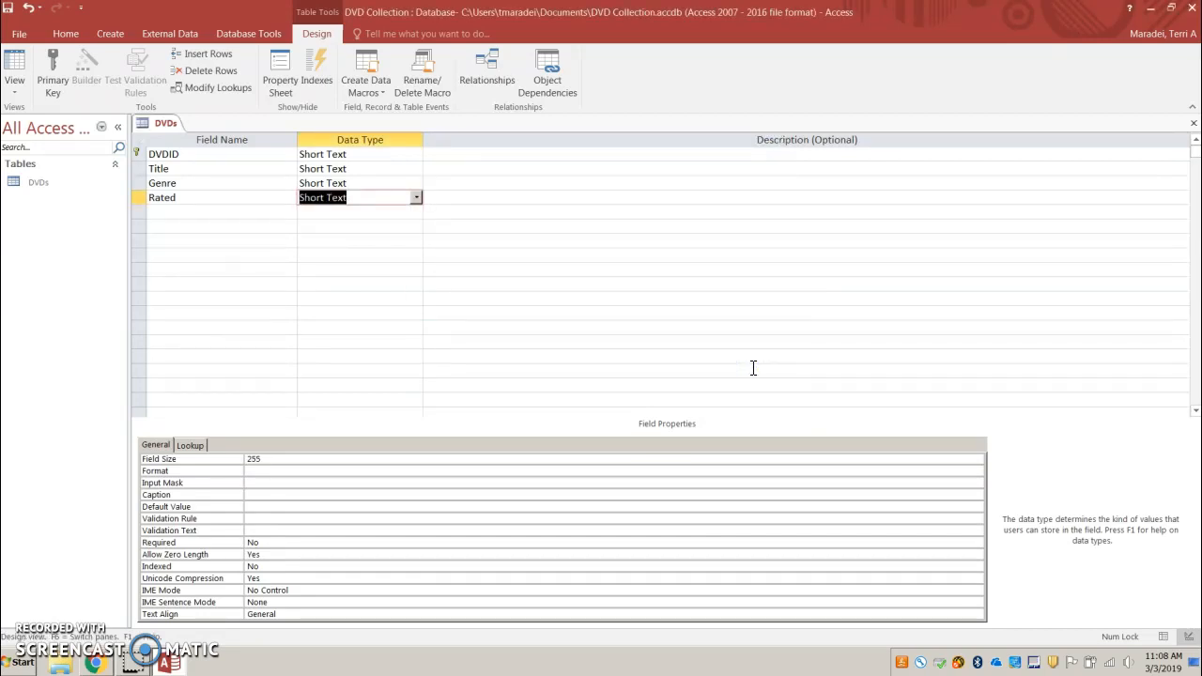
Add a Release Date field as Short Text and a Price field below Rated.
{"action": "key", "text": "Tab"}
{"action": "key", "text": "Tab"}
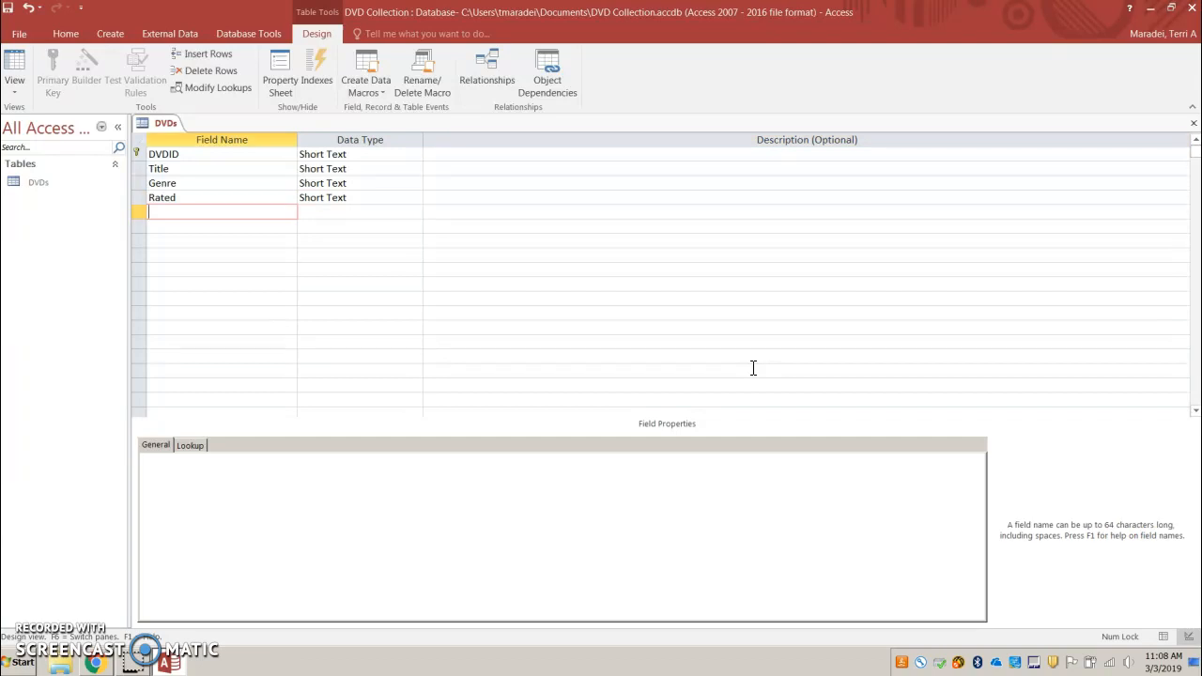
{"action": "type", "text": "Release Date"}
{"action": "key", "text": "Tab"}
{"action": "key", "text": "Tab"}
{"action": "key", "text": "Tab"}
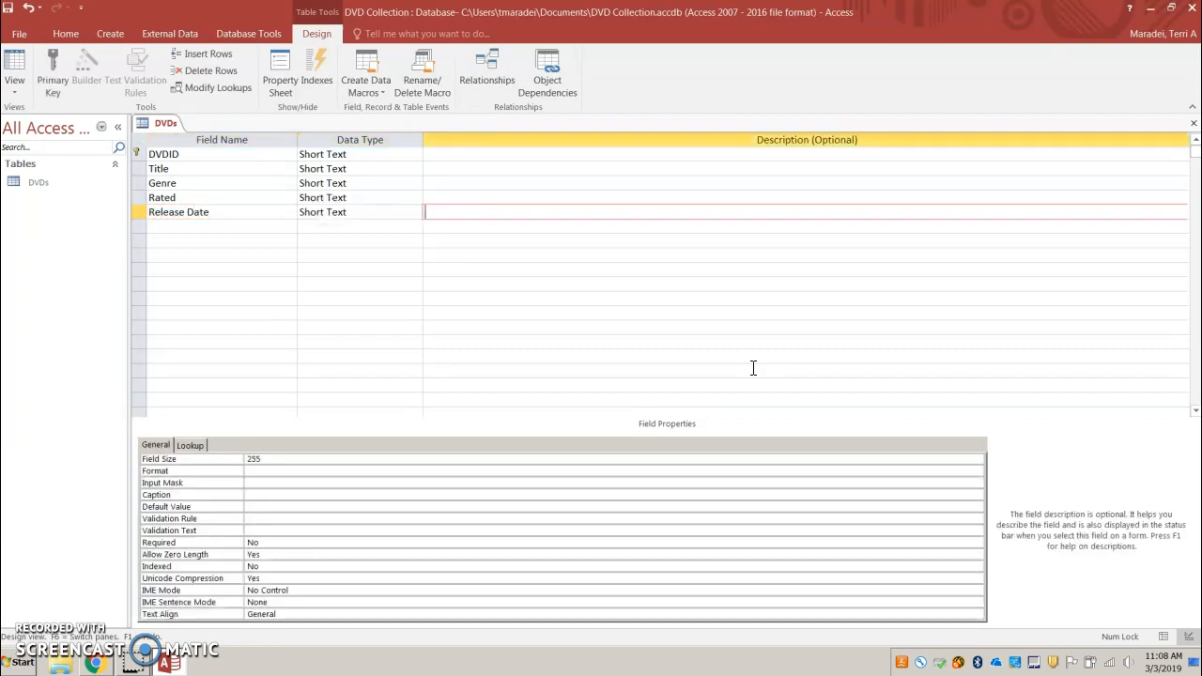
{"action": "type", "text": "Price"}
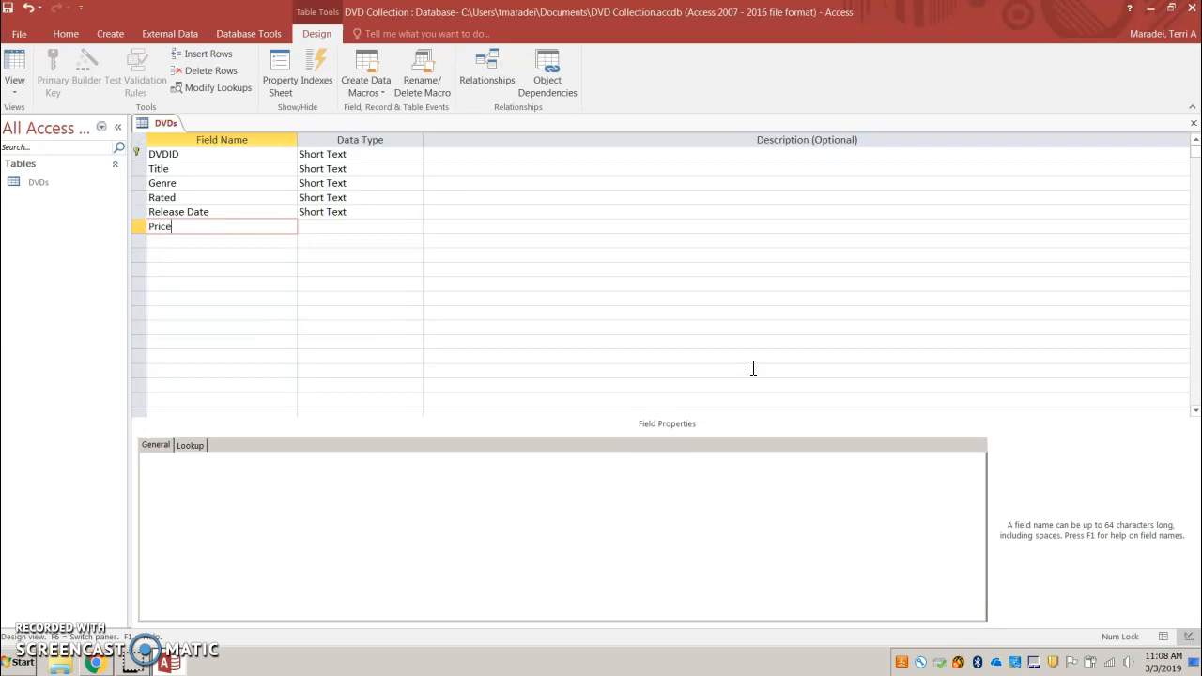
Remove the space from the Release Date field name so it reads ReleaseDate.
{"action": "key", "text": "Up"}
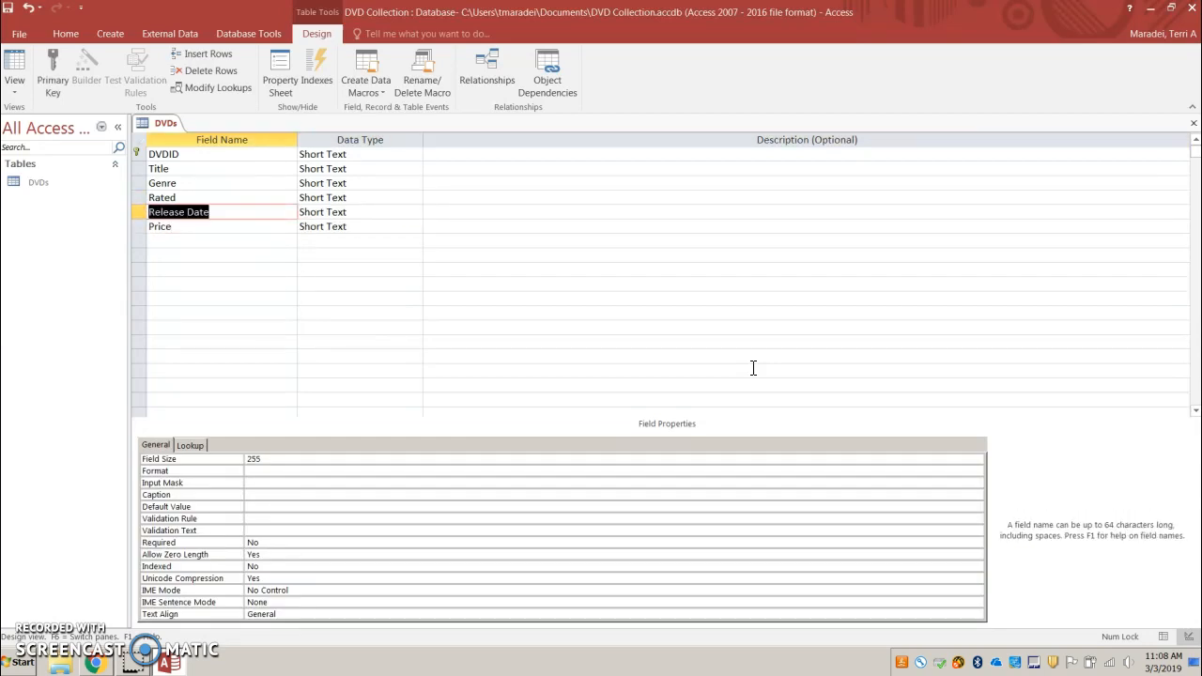
{"action": "key", "text": "F2"}
{"action": "key", "text": "Left"}
{"action": "key", "text": "Left"}
{"action": "key", "text": "Left"}
{"action": "key", "text": "Left"}
{"action": "key", "text": "Left"}
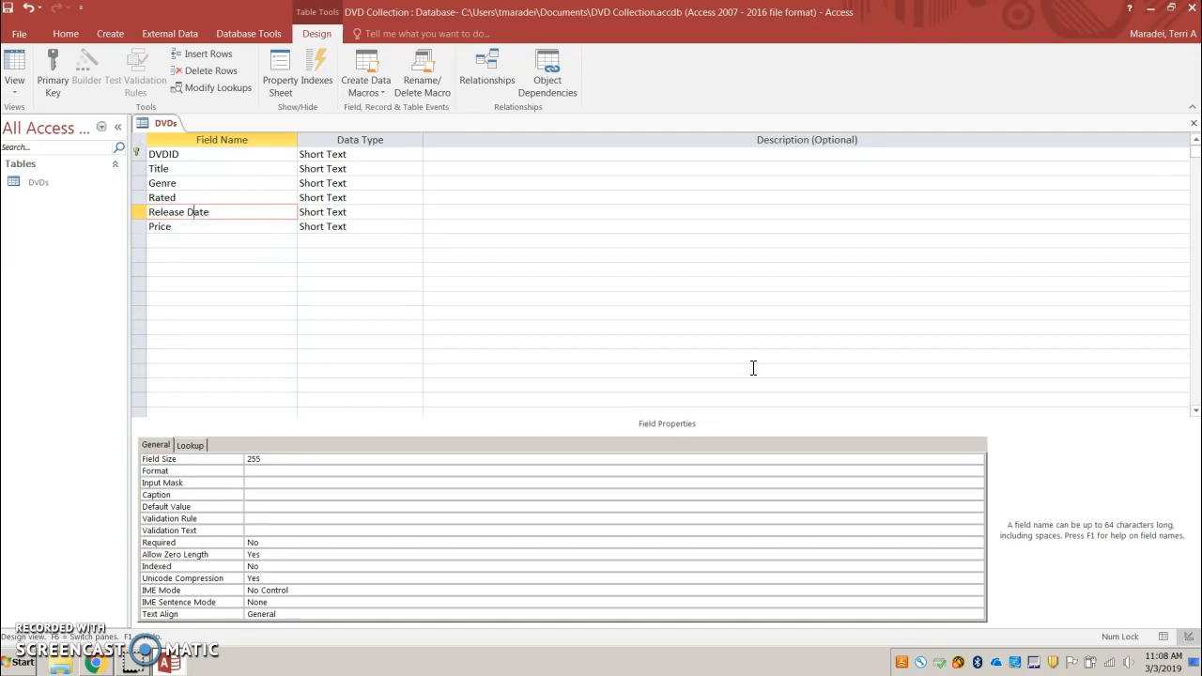
{"action": "key", "text": "Delete"}
{"action": "key", "text": "Tab"}
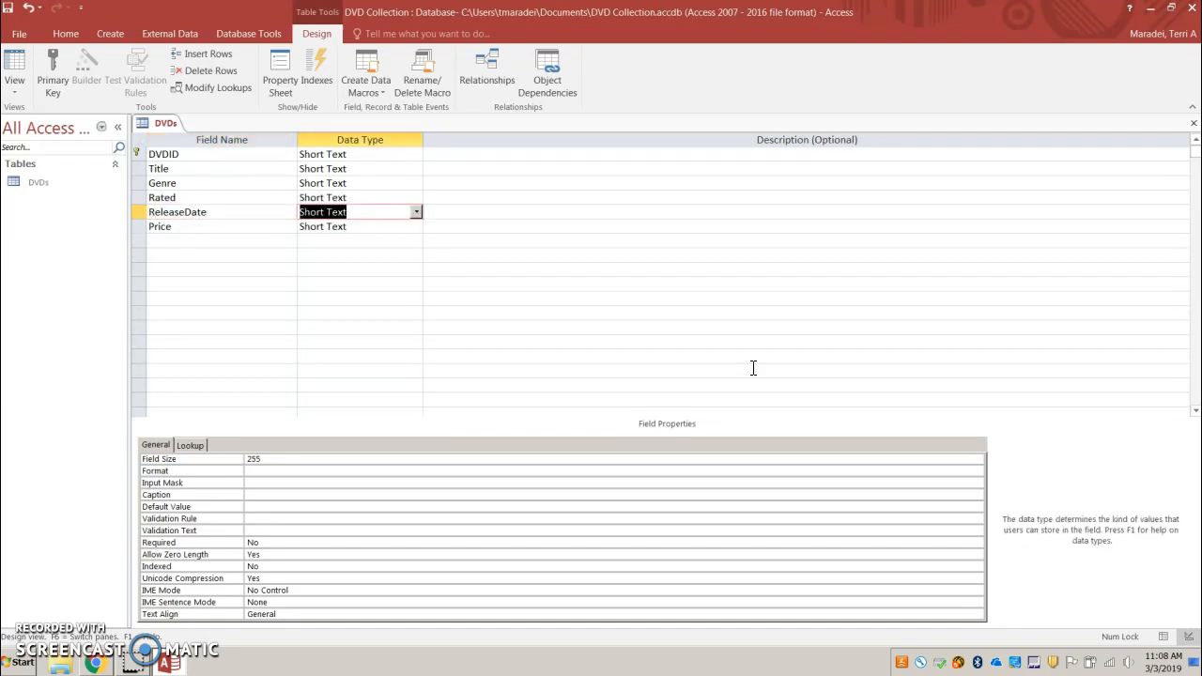
Set the Price field's data type to Currency.
{"action": "key", "text": "Tab"}
{"action": "key", "text": "Tab"}
{"action": "key", "text": "Tab"}
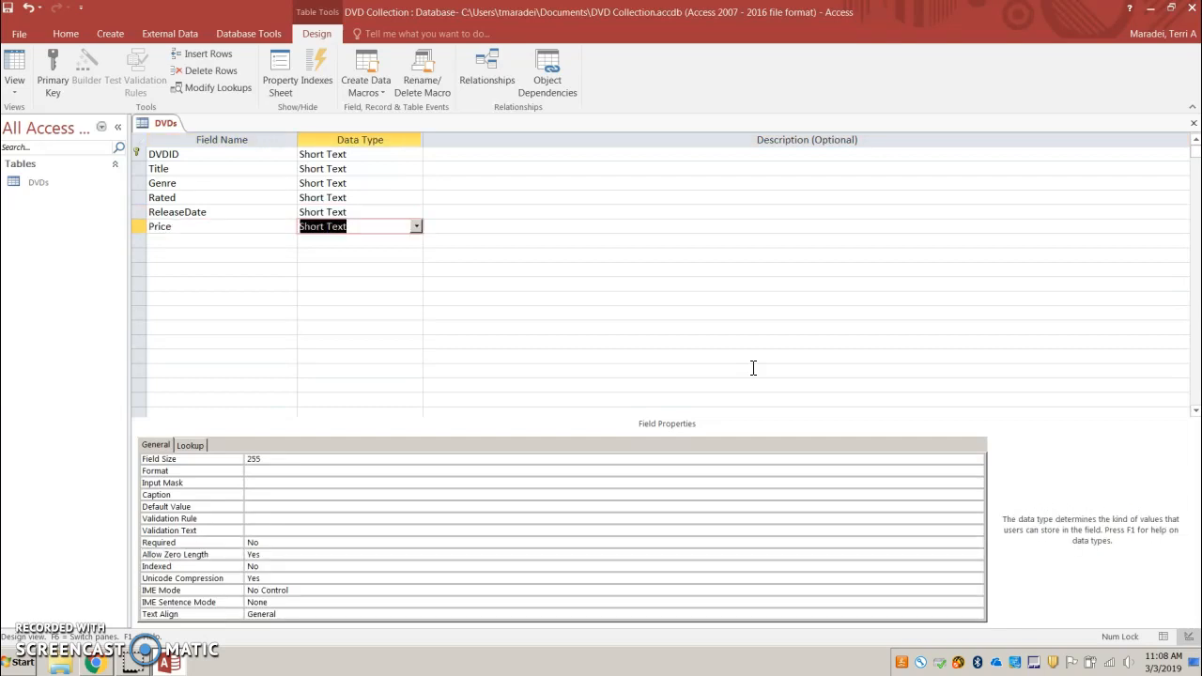
{"action": "left_click", "coordinate": [416, 226]}
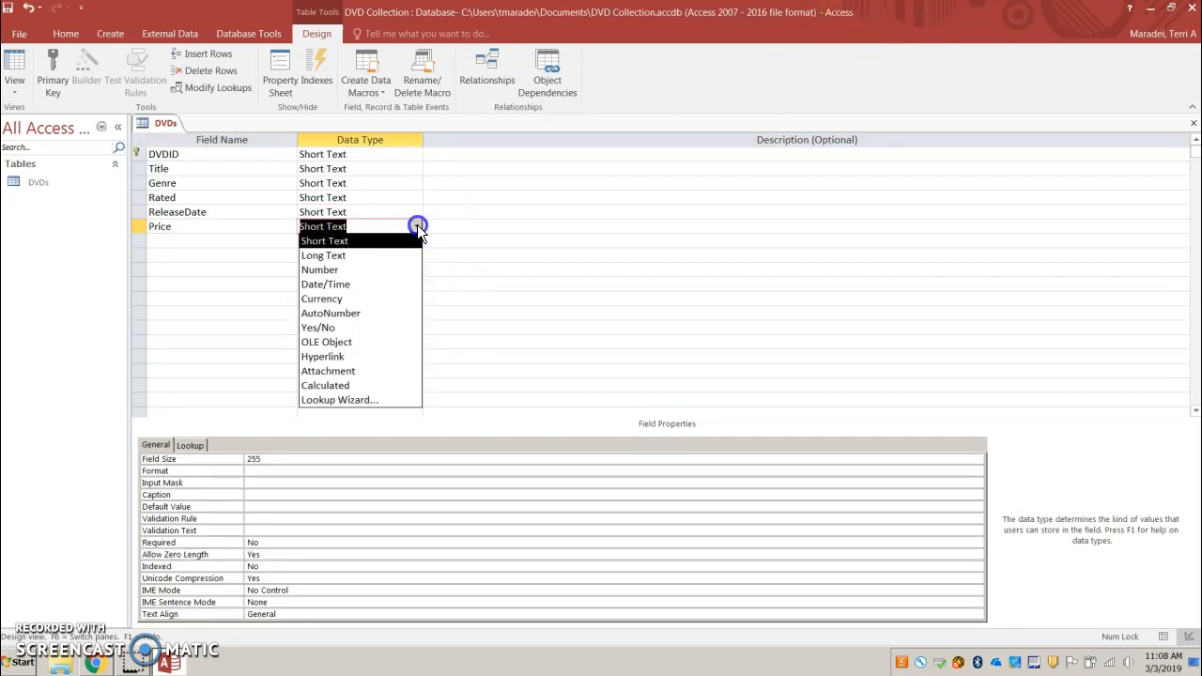
{"action": "left_click", "coordinate": [383, 298]}
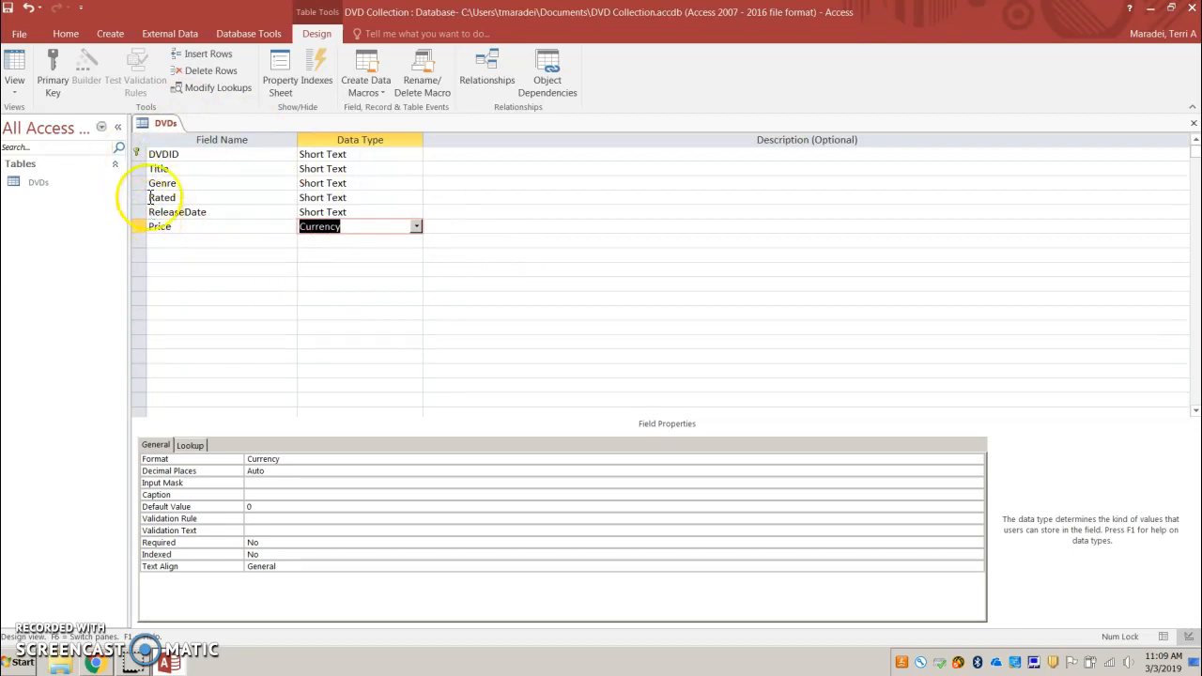
Set the DVDID field's size to 4 and its caption to DVD ID.
{"action": "left_click", "coordinate": [215, 154]}
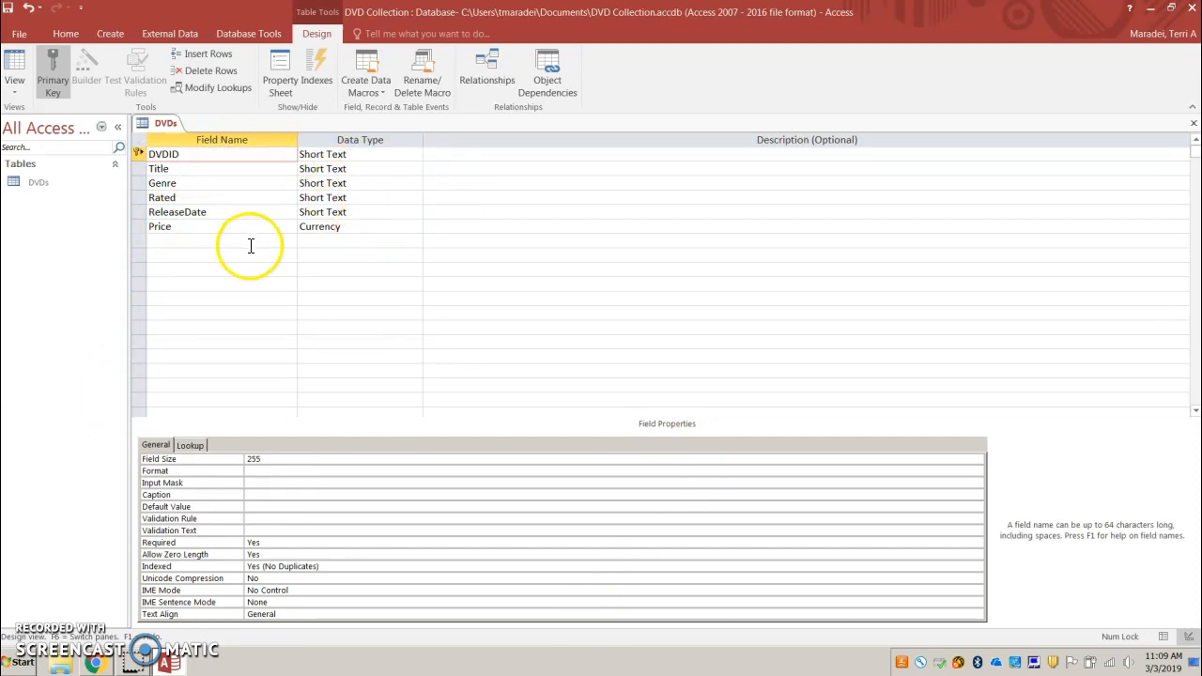
{"action": "left_click", "coordinate": [269, 467]}
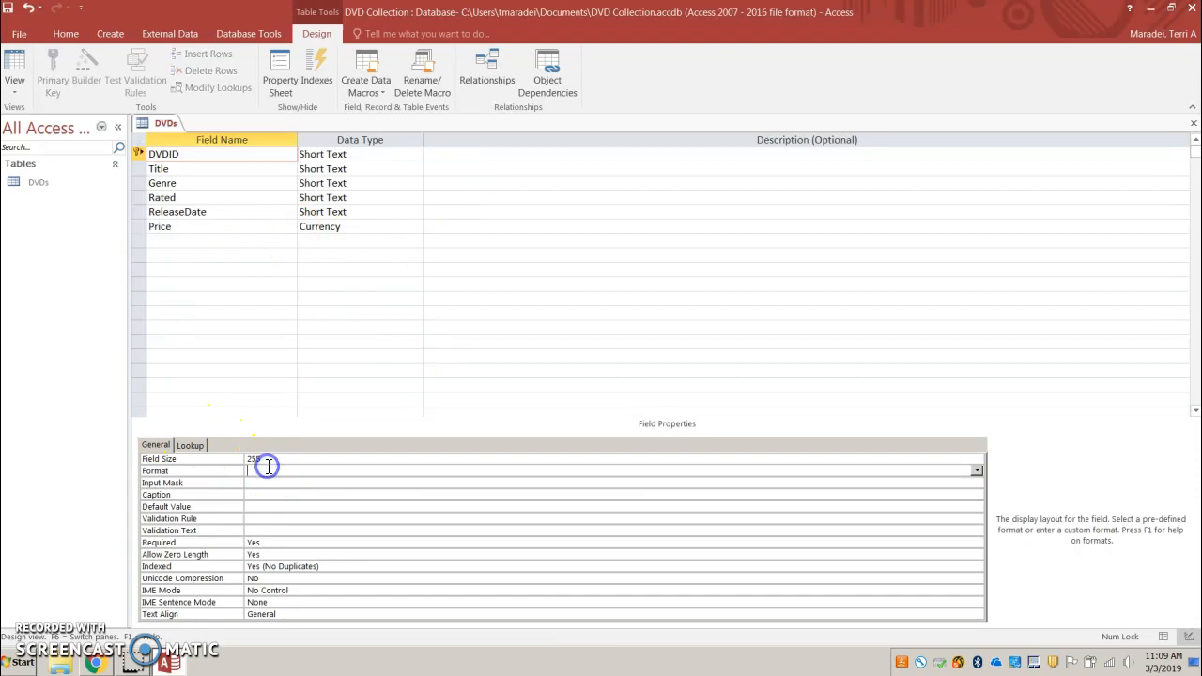
{"action": "left_click", "coordinate": [268, 458]}
{"action": "key", "text": "BackSpace"}
{"action": "key", "text": "BackSpace"}
{"action": "key", "text": "BackSpace"}
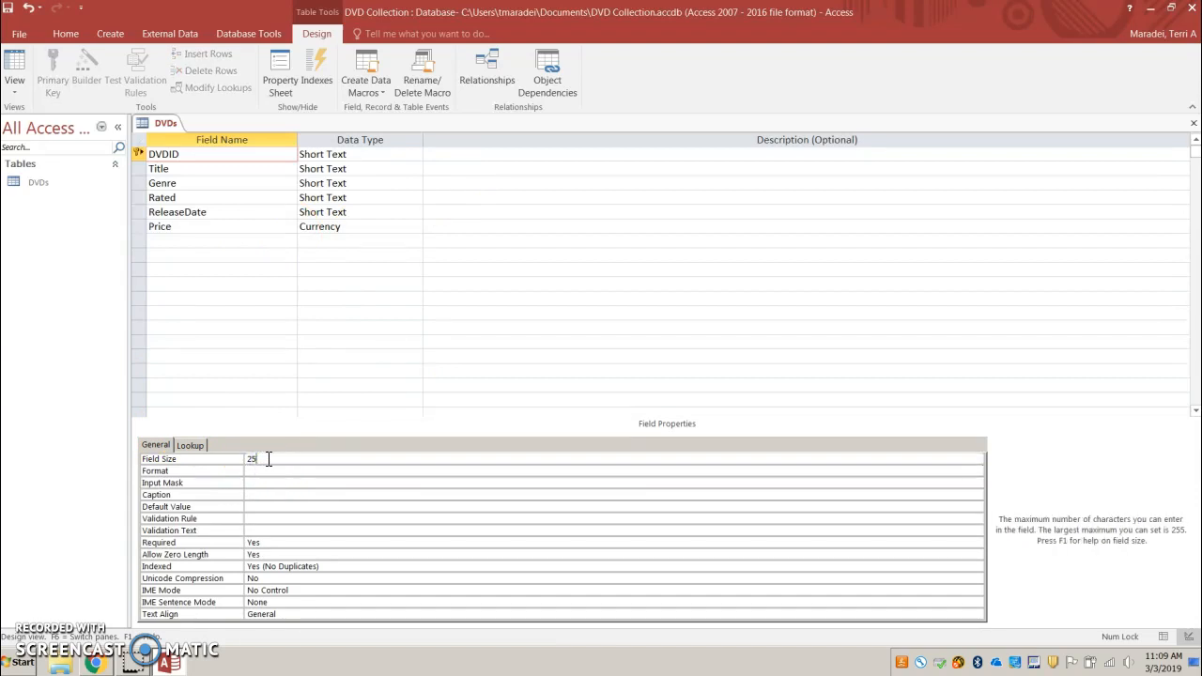
{"action": "type", "text": "4"}
{"action": "left_click", "coordinate": [270, 496]}
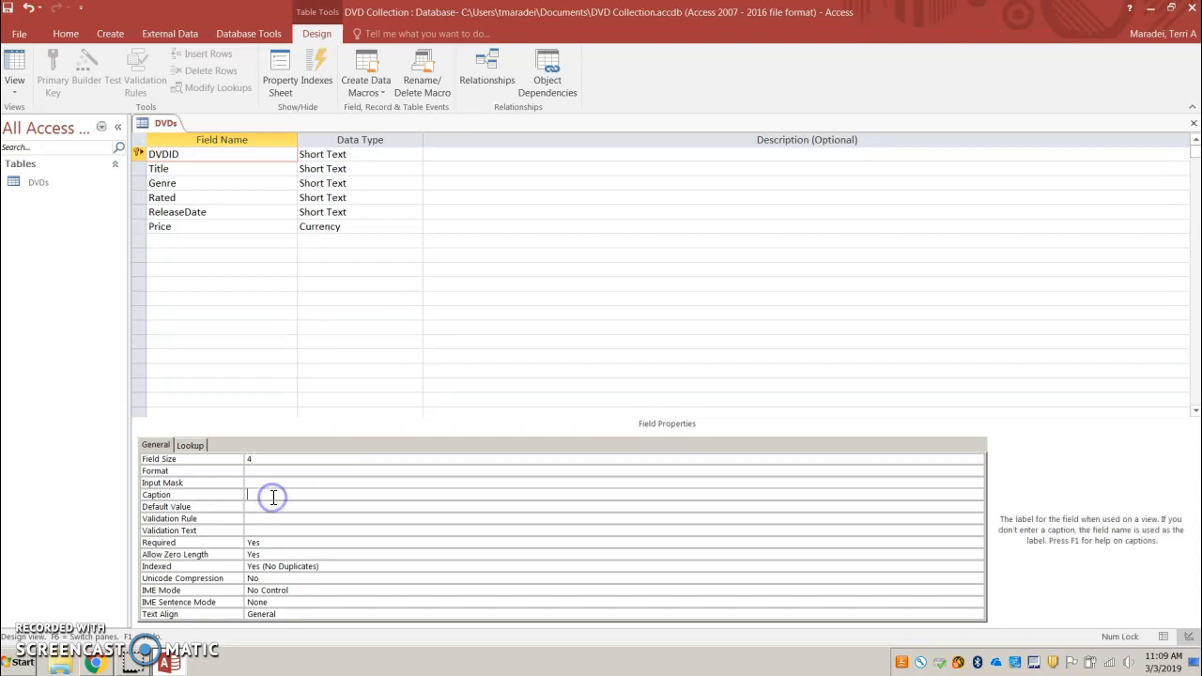
{"action": "type", "text": "DVD ID"}
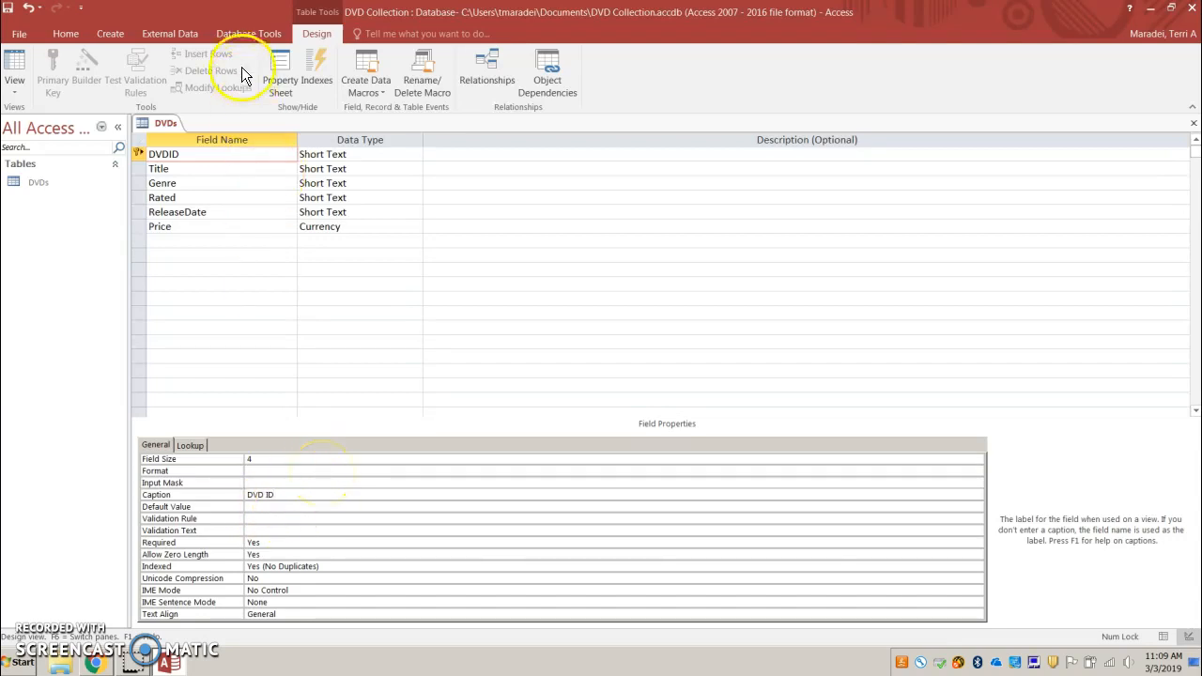
Set the Title field's size to 50.
{"action": "left_click", "coordinate": [197, 168]}
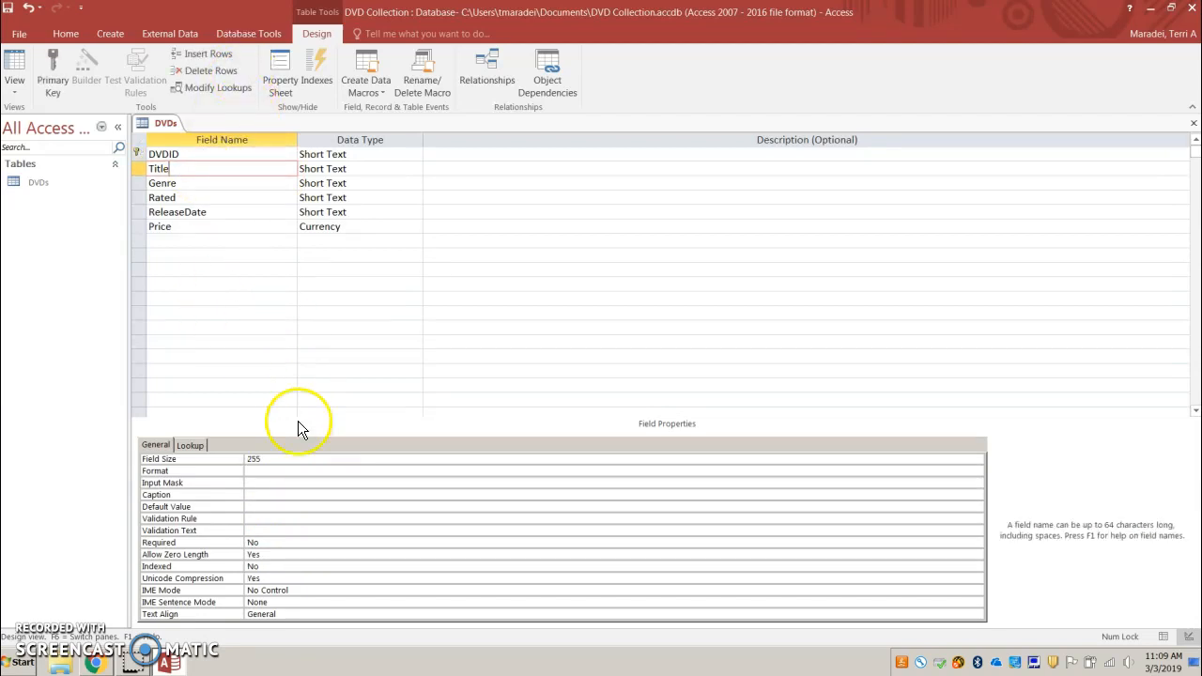
{"action": "left_click", "coordinate": [282, 460]}
{"action": "key", "text": "BackSpace"}
{"action": "key", "text": "BackSpace"}
{"action": "key", "text": "BackSpace"}
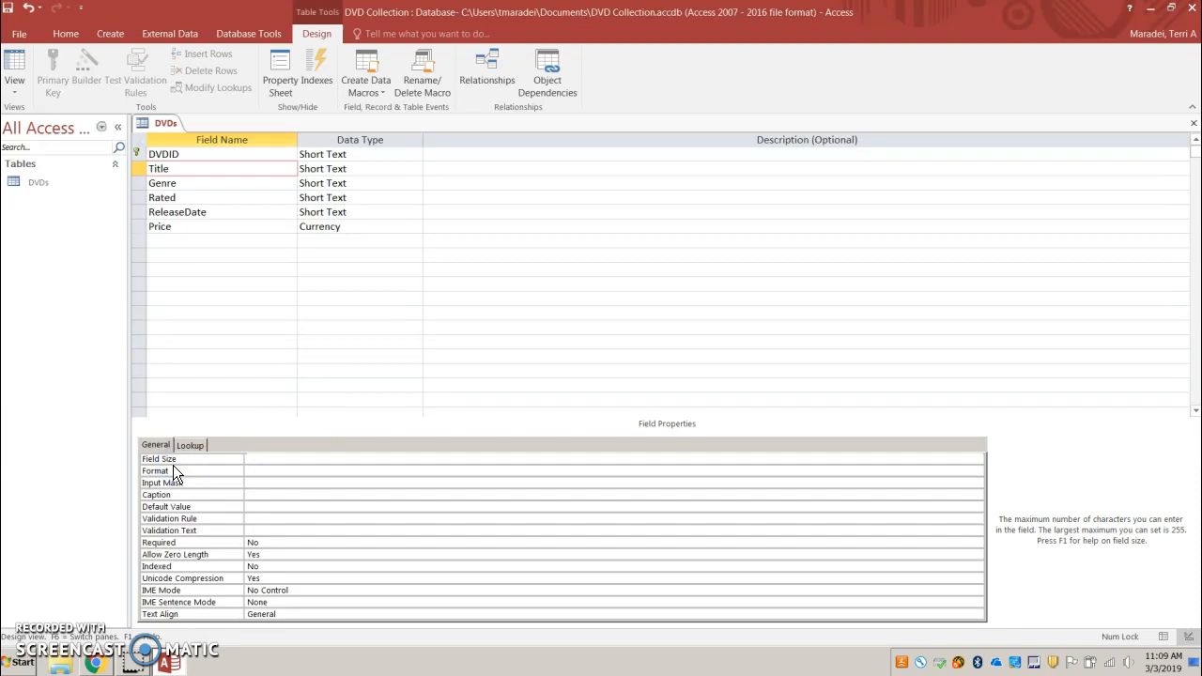
{"action": "type", "text": "50"}
{"action": "left_click", "coordinate": [221, 183]}
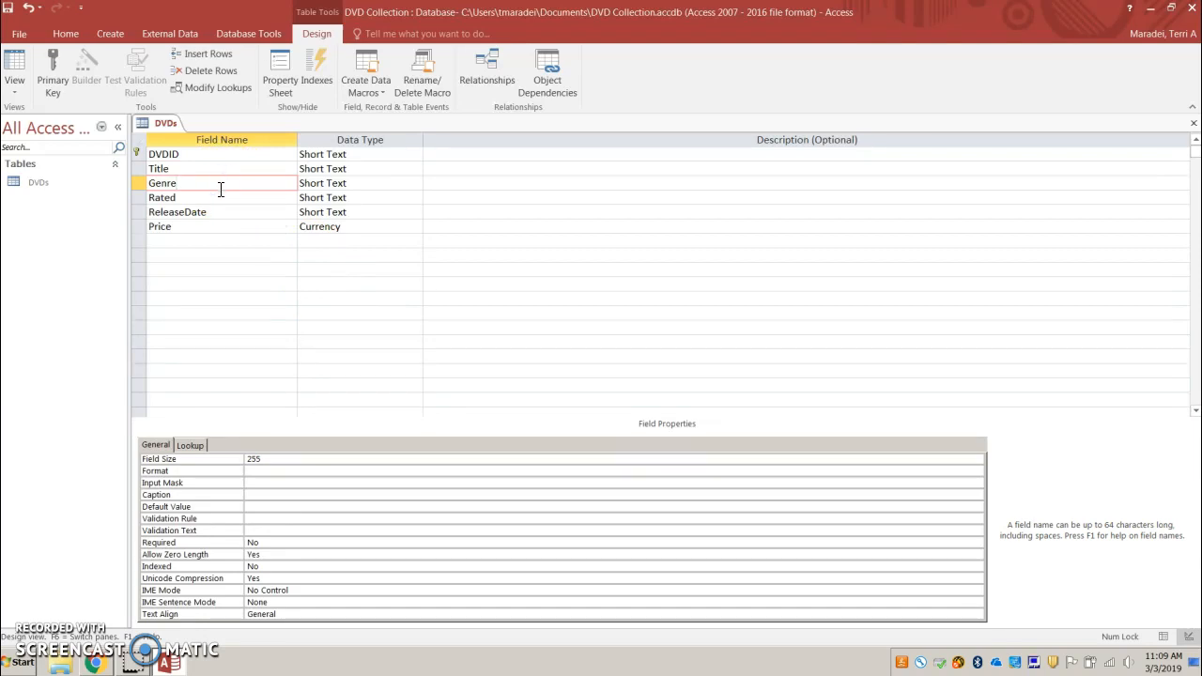
{"action": "left_click", "coordinate": [224, 196]}
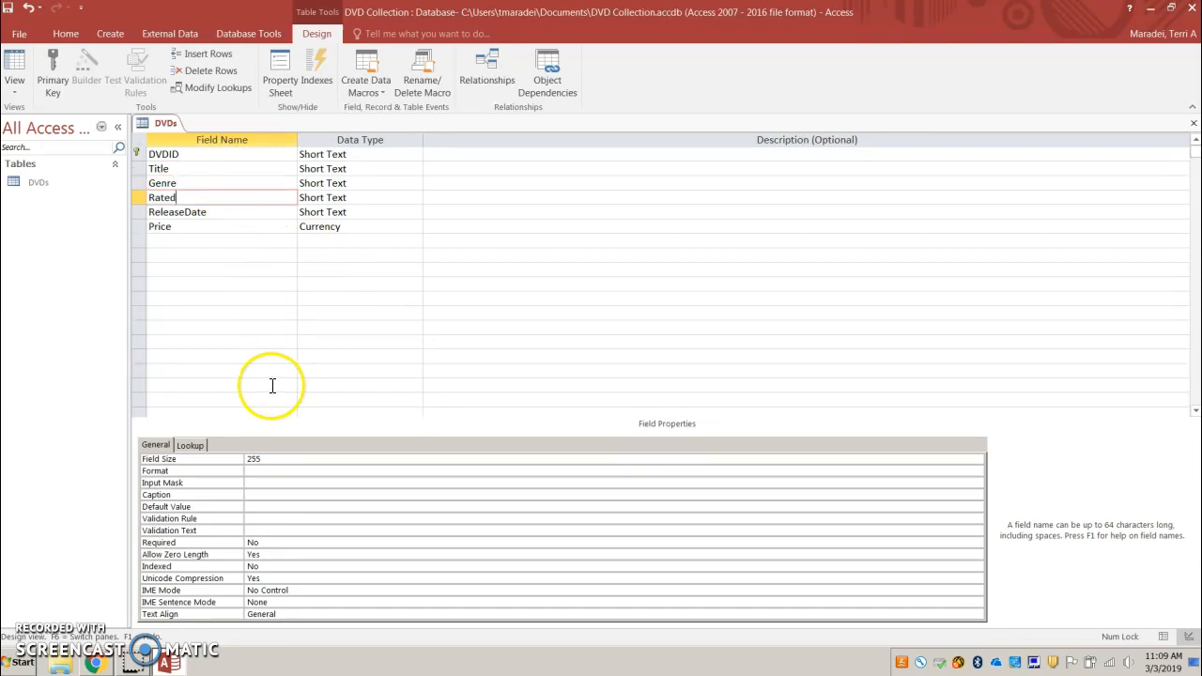
{"action": "left_click", "coordinate": [231, 460]}
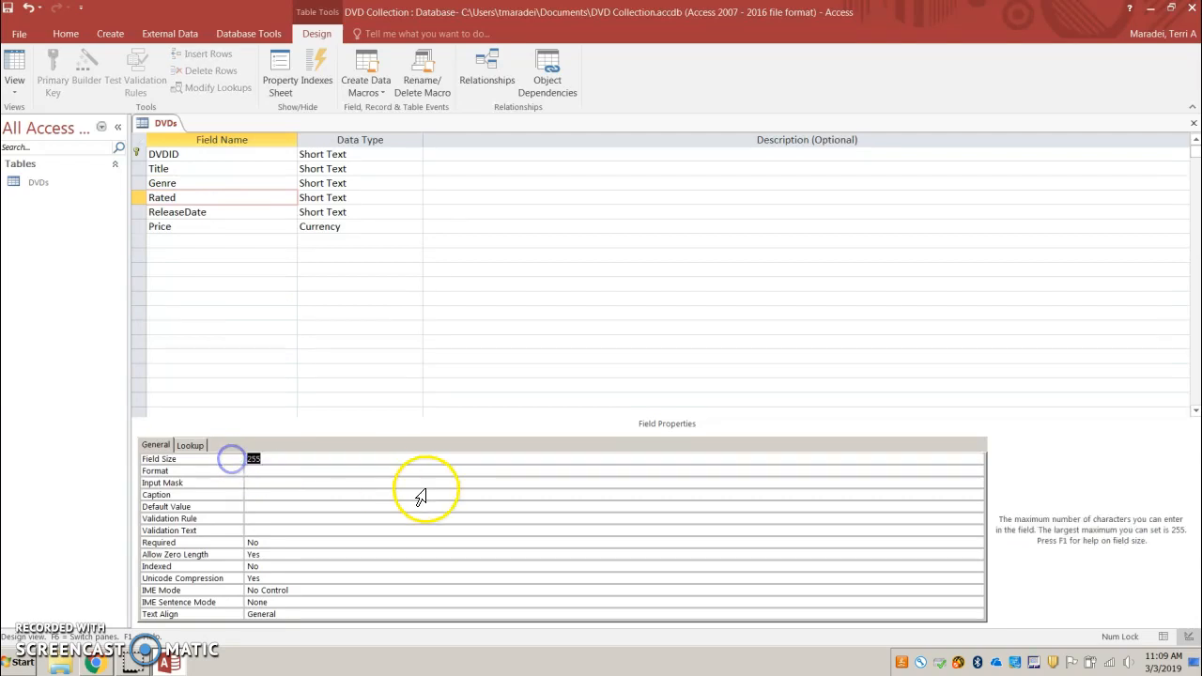
{"action": "left_click", "coordinate": [238, 300]}
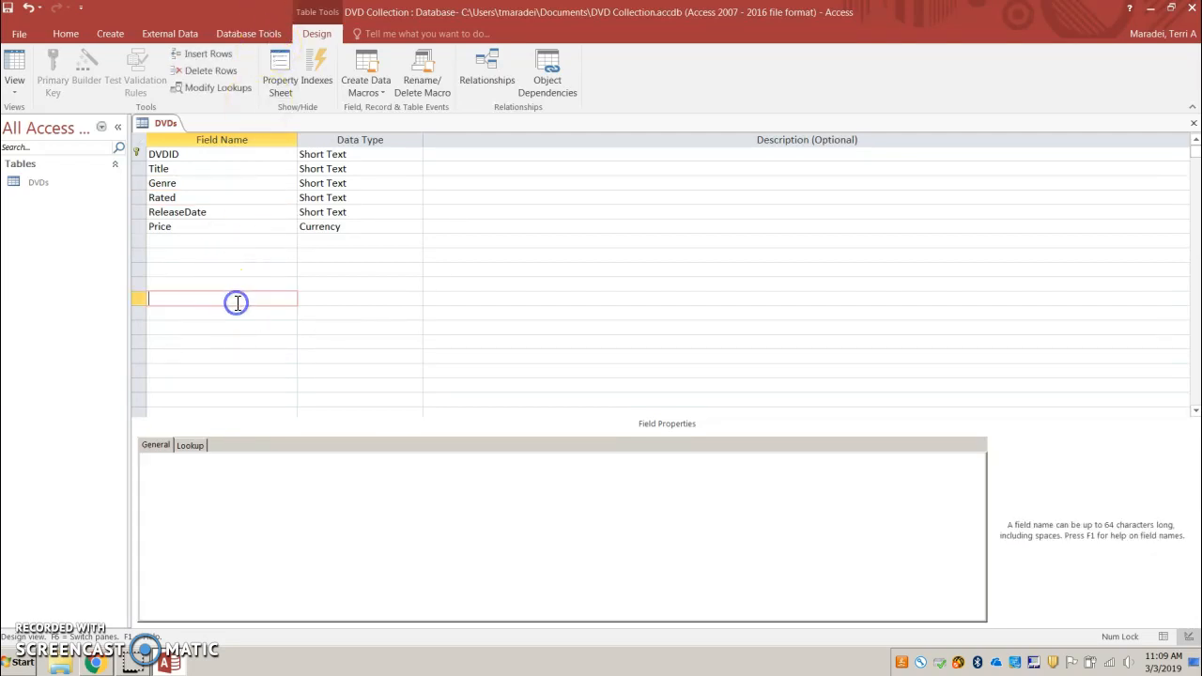
Apply the Short Date input mask to the ReleaseDate field with the Input Mask Wizard, saving the table when required.
{"action": "left_click", "coordinate": [222, 214]}
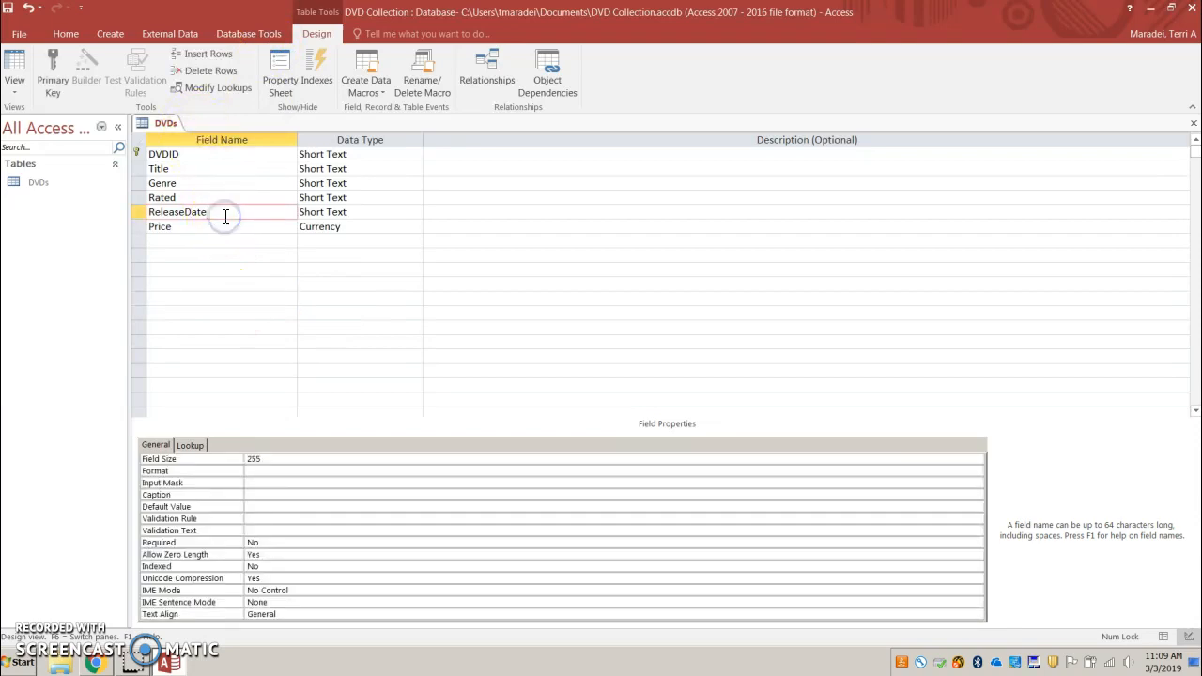
{"action": "left_click", "coordinate": [268, 484]}
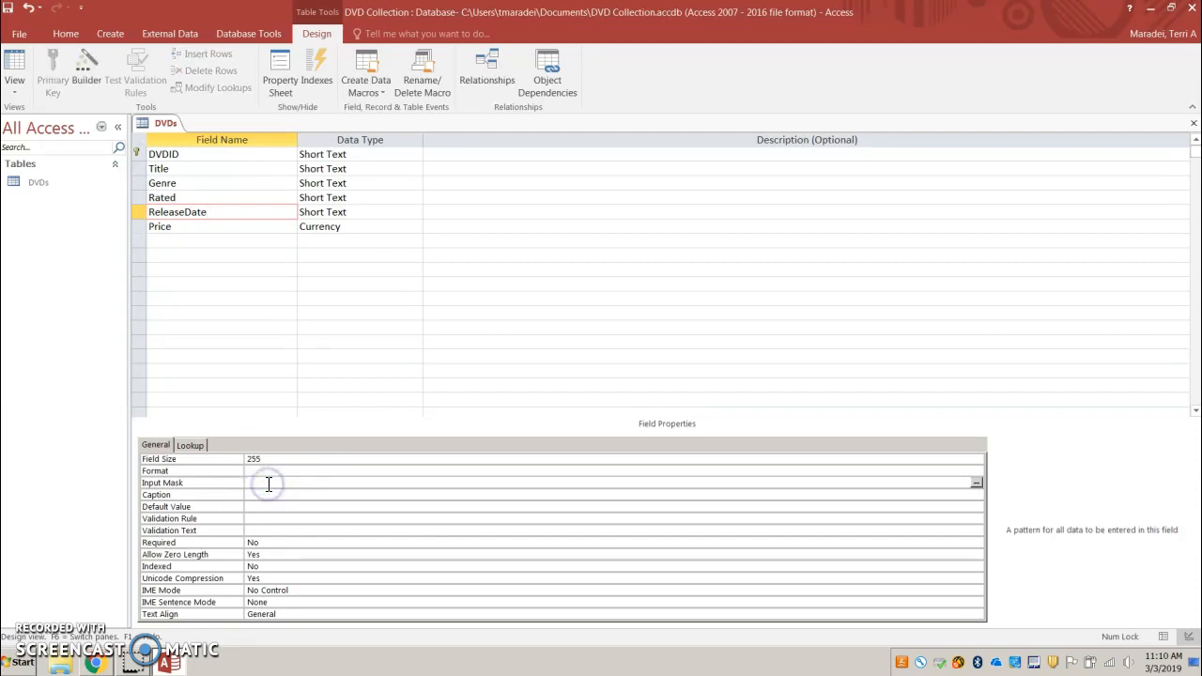
{"action": "left_click", "coordinate": [270, 471]}
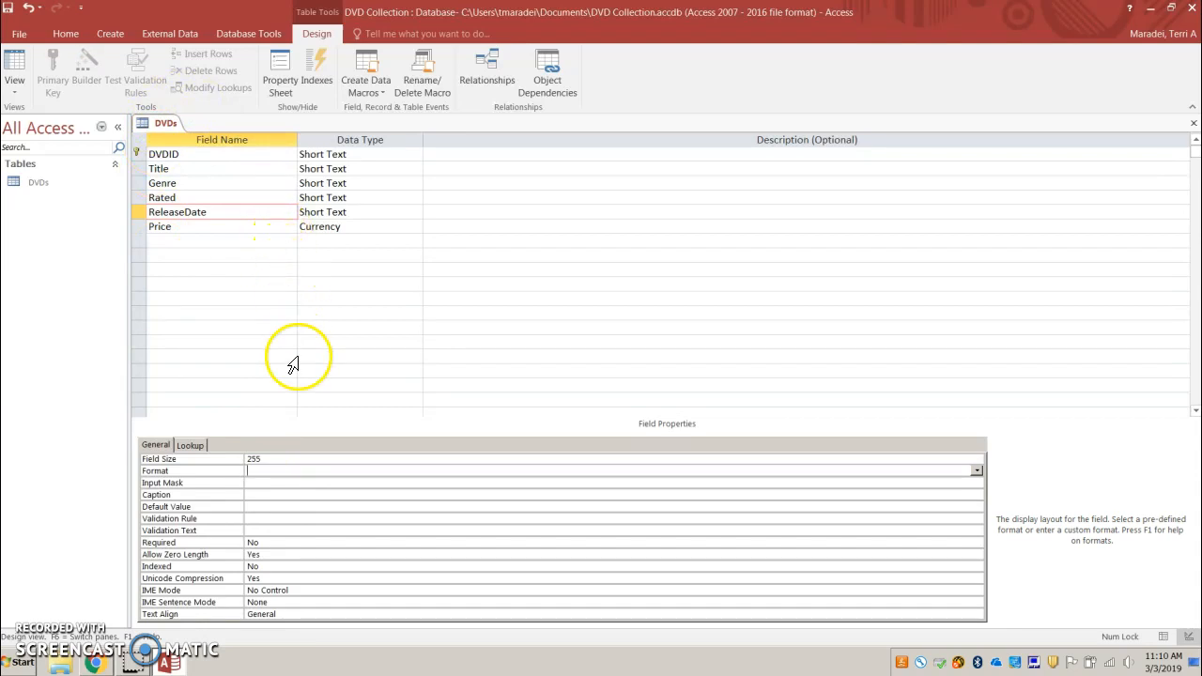
{"action": "left_click", "coordinate": [262, 484]}
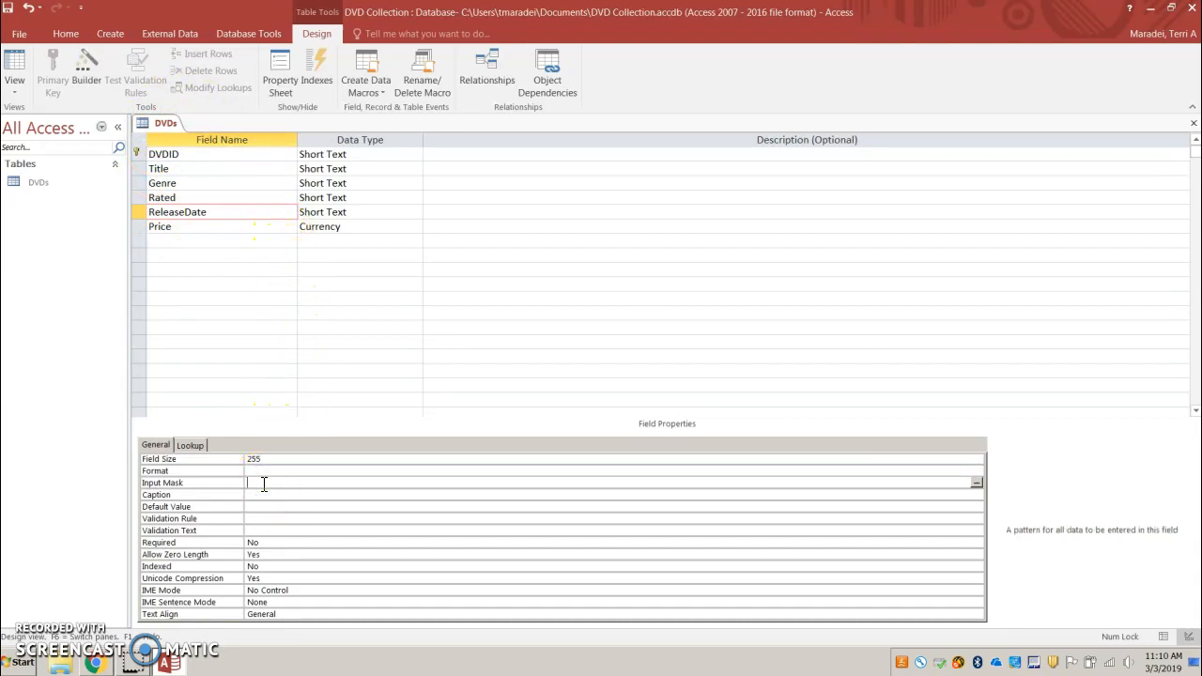
{"action": "left_click", "coordinate": [976, 481]}
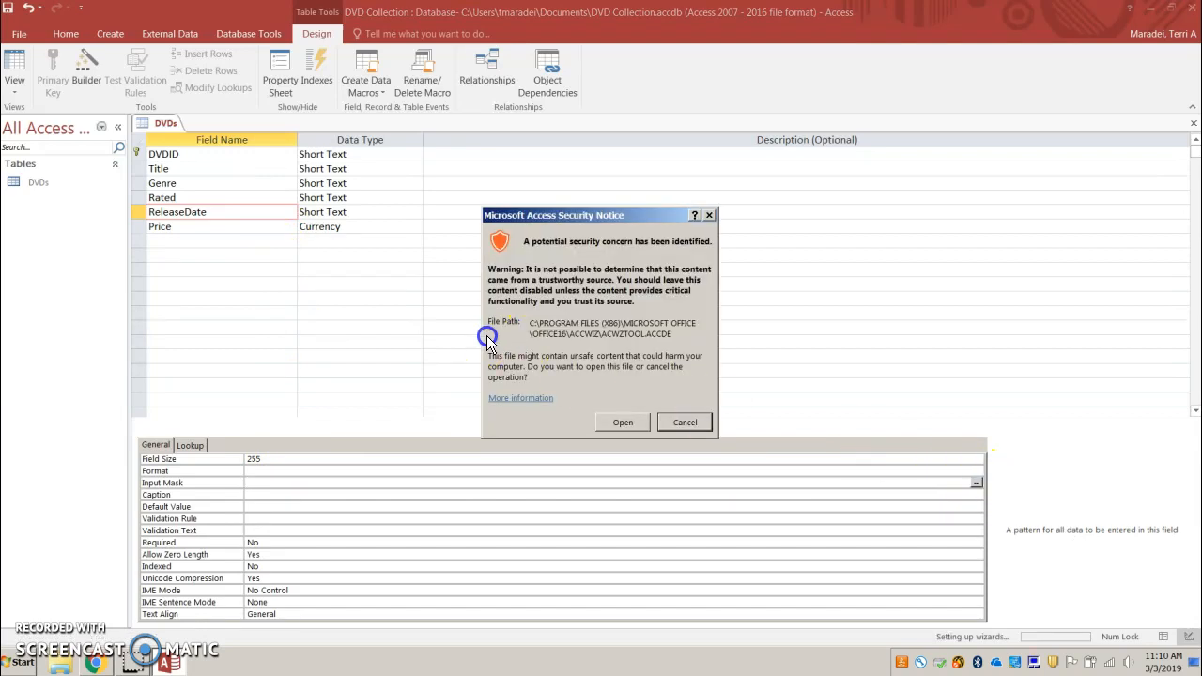
{"action": "left_click", "coordinate": [639, 424]}
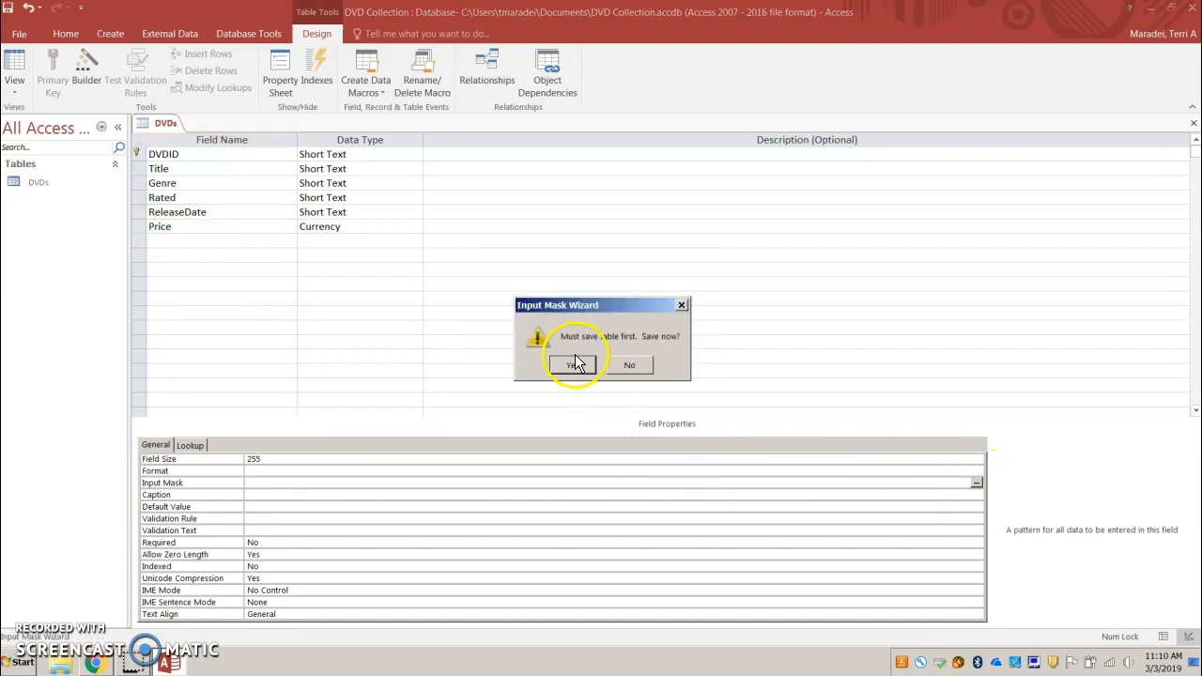
{"action": "left_click", "coordinate": [573, 362]}
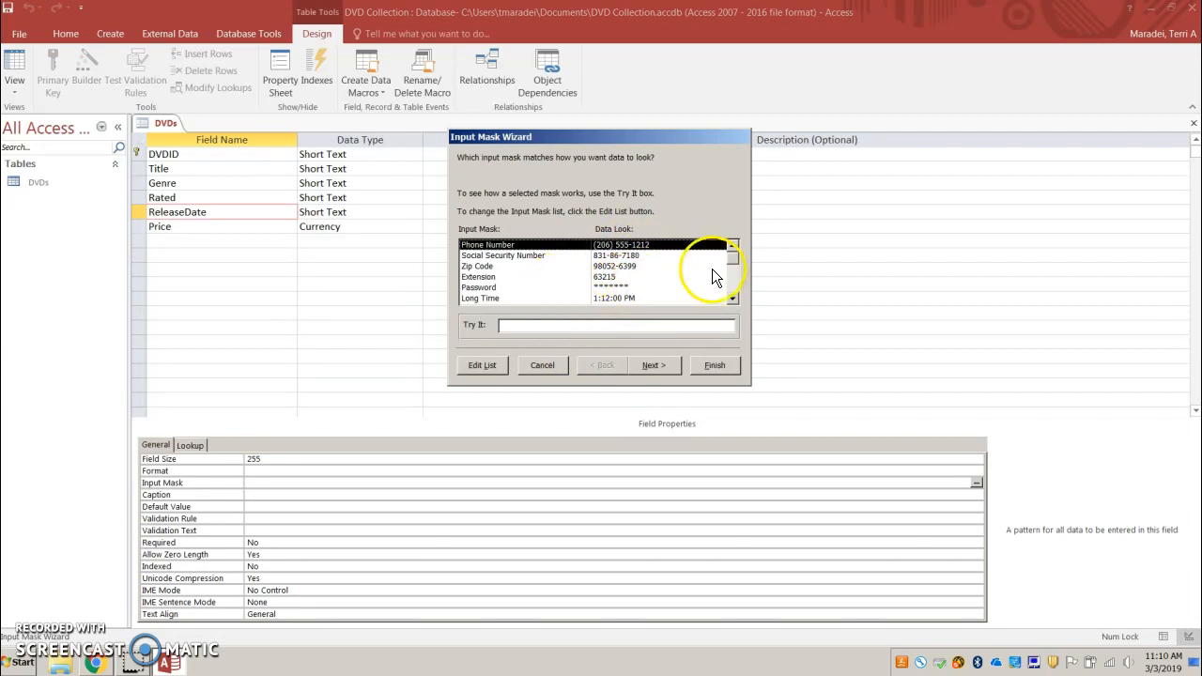
{"action": "left_click_drag", "start_coordinate": [731, 263], "coordinate": [731, 270]}
{"action": "left_click", "coordinate": [626, 296]}
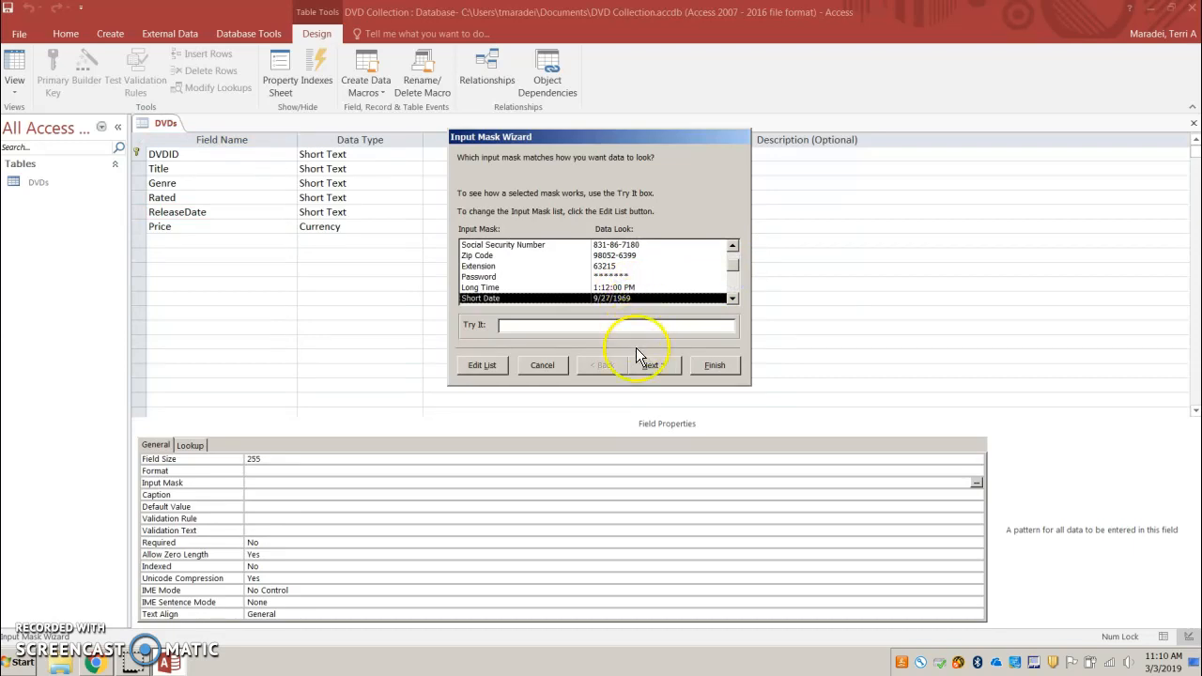
{"action": "left_click", "coordinate": [714, 365]}
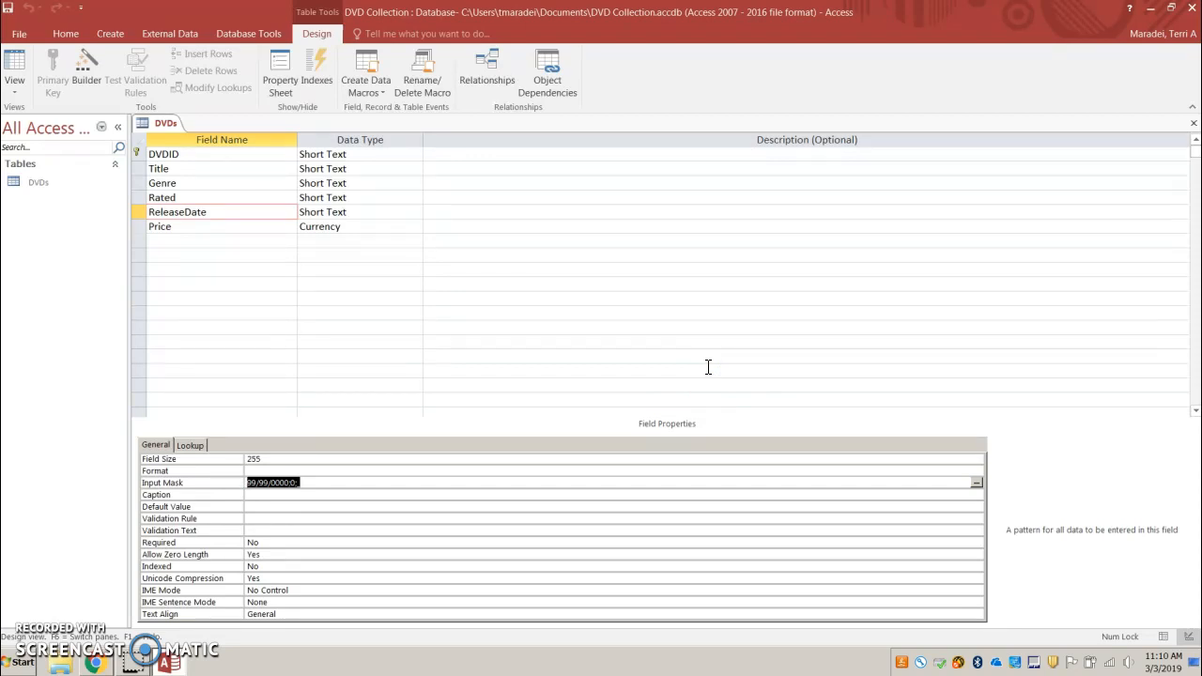
Give the ReleaseDate field the caption Release Date.
{"action": "left_click", "coordinate": [345, 230]}
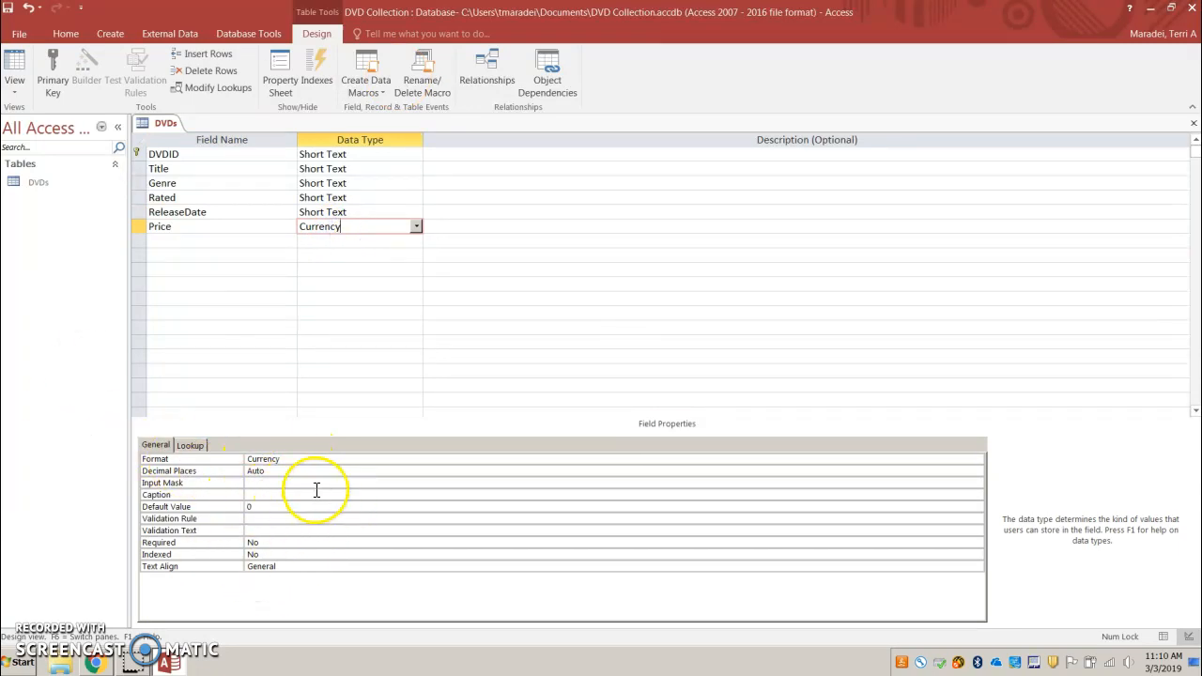
{"action": "left_click", "coordinate": [235, 213]}
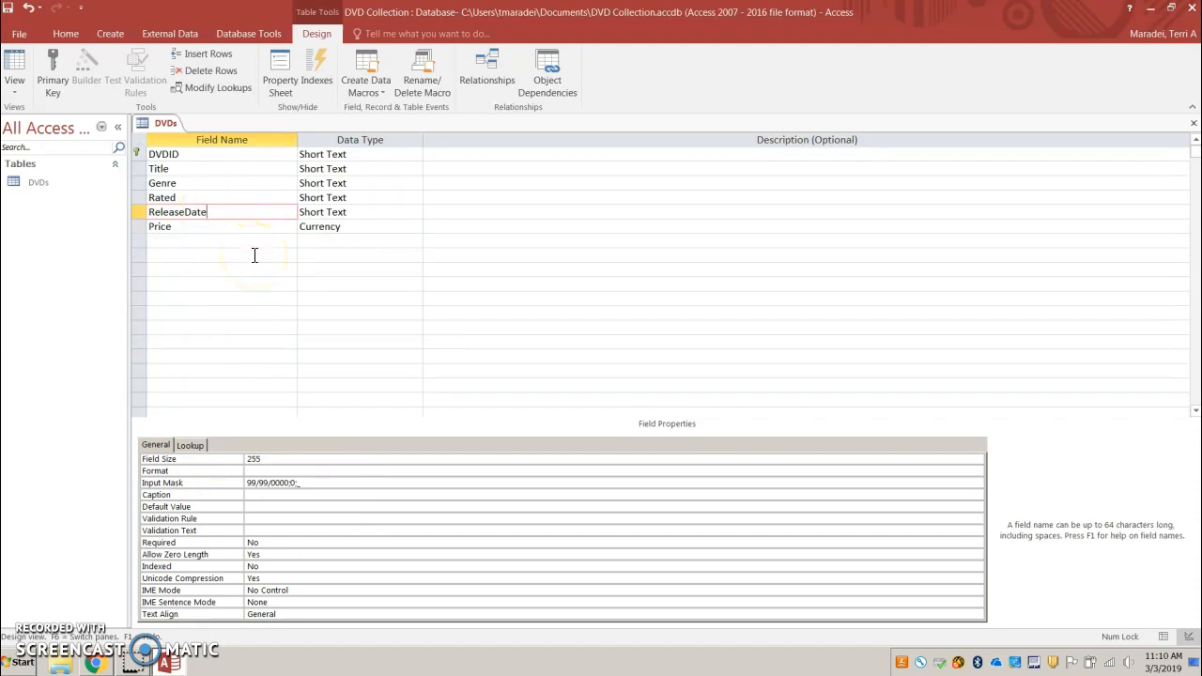
{"action": "left_click", "coordinate": [258, 496]}
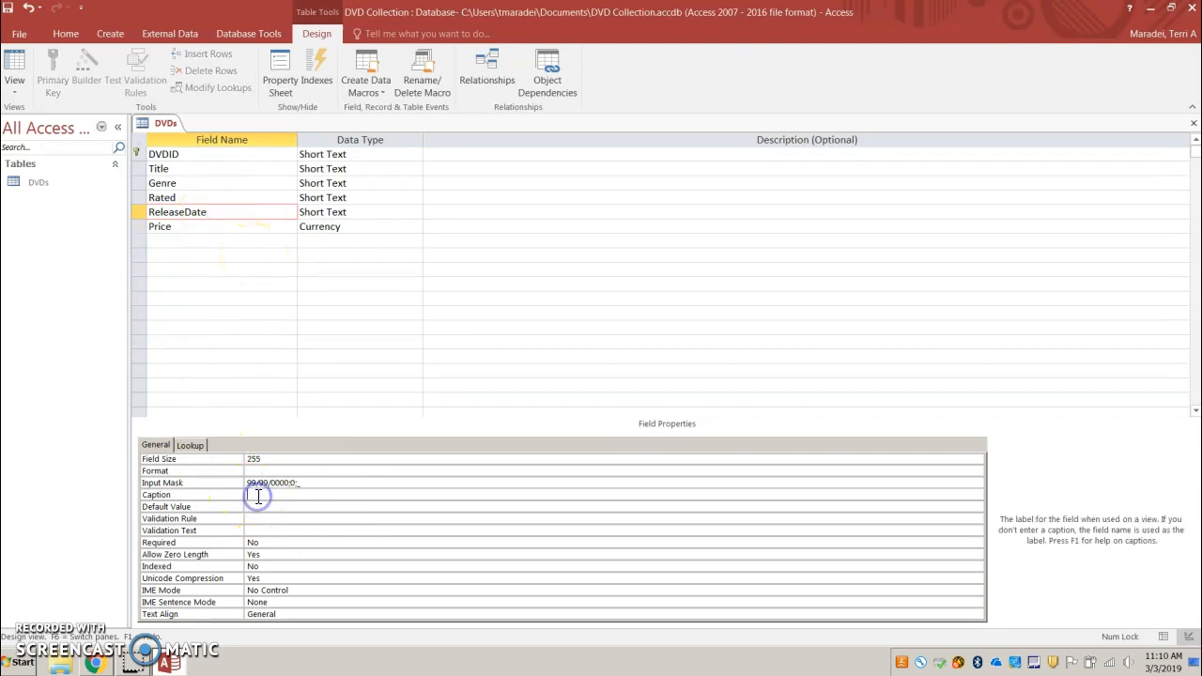
{"action": "type", "text": "Release Date"}
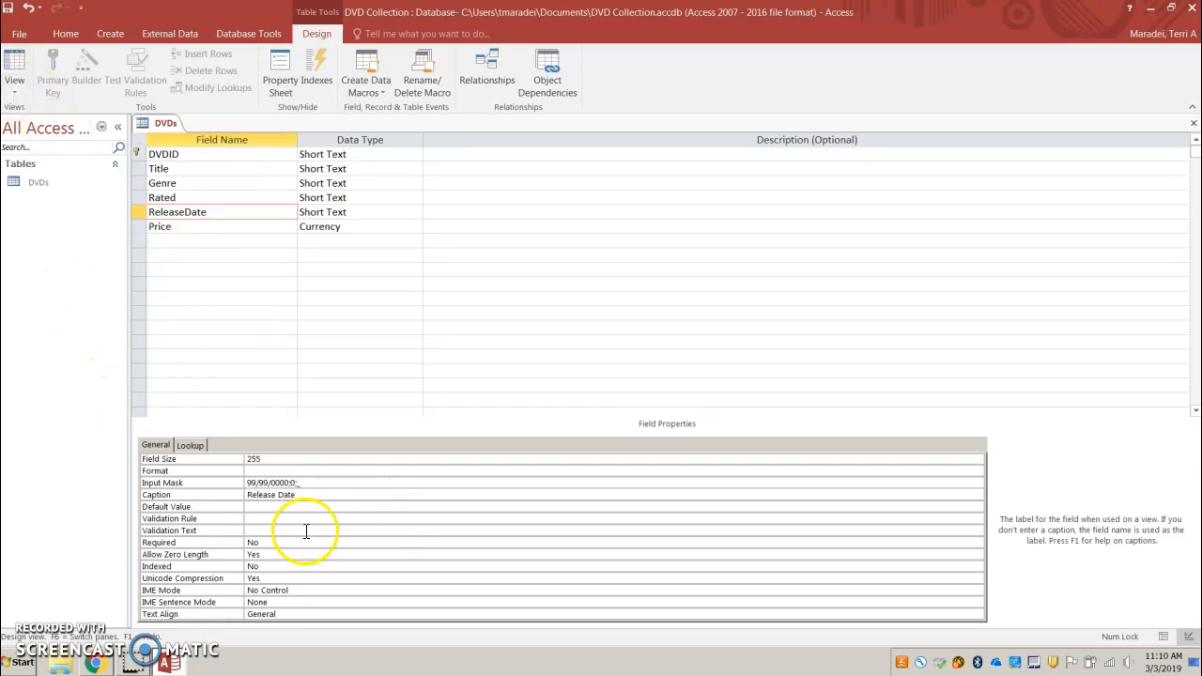
Save the table and, in Datasheet view, enter a record with DVD ID 1001, title Spider Man, genre Fantasy and rating PG-13.
{"action": "left_click", "coordinate": [15, 76]}
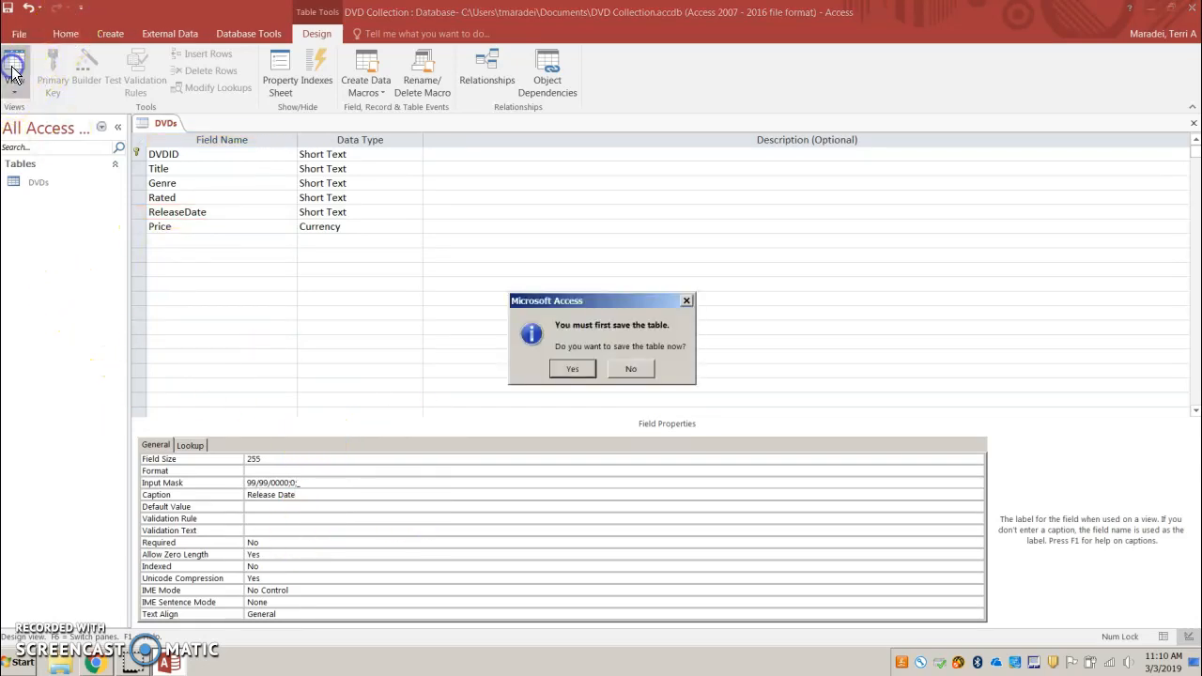
{"action": "left_click", "coordinate": [556, 373]}
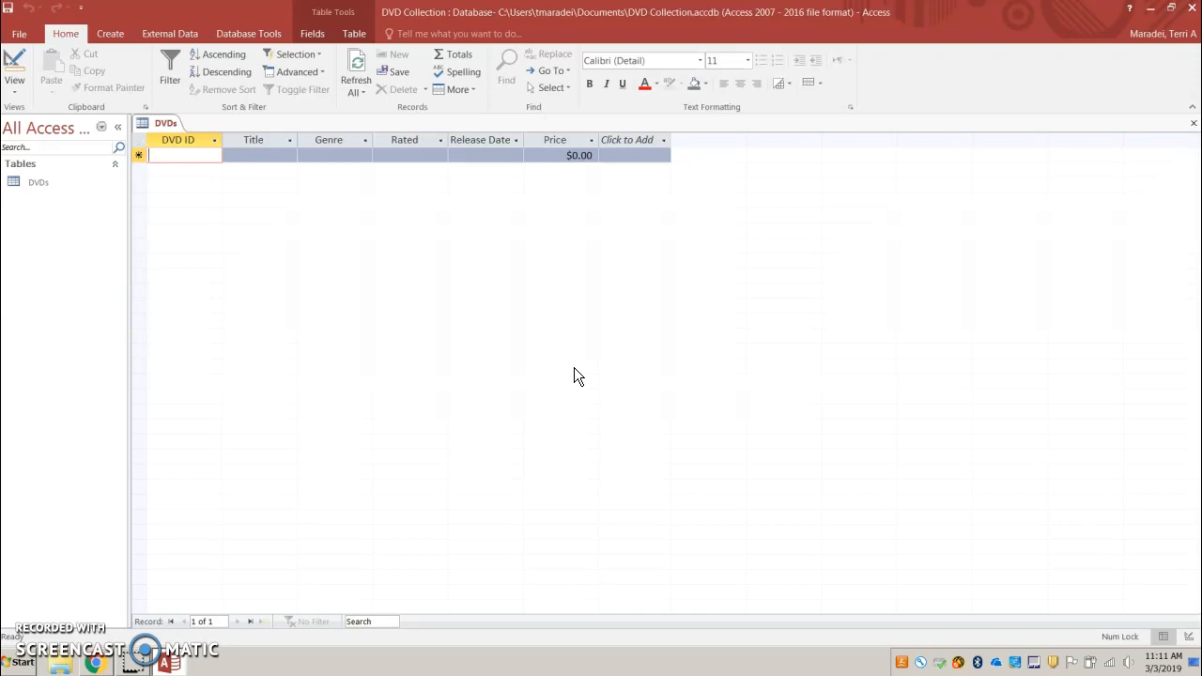
{"action": "type", "text": "1001"}
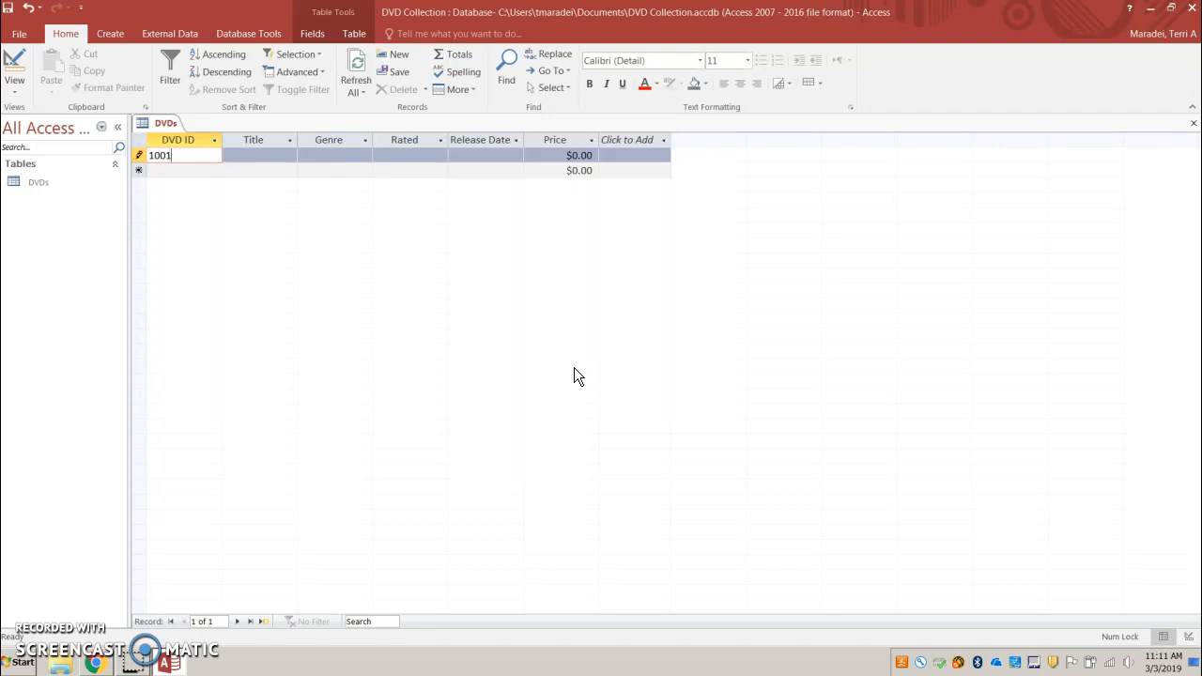
{"action": "key", "text": "Tab"}
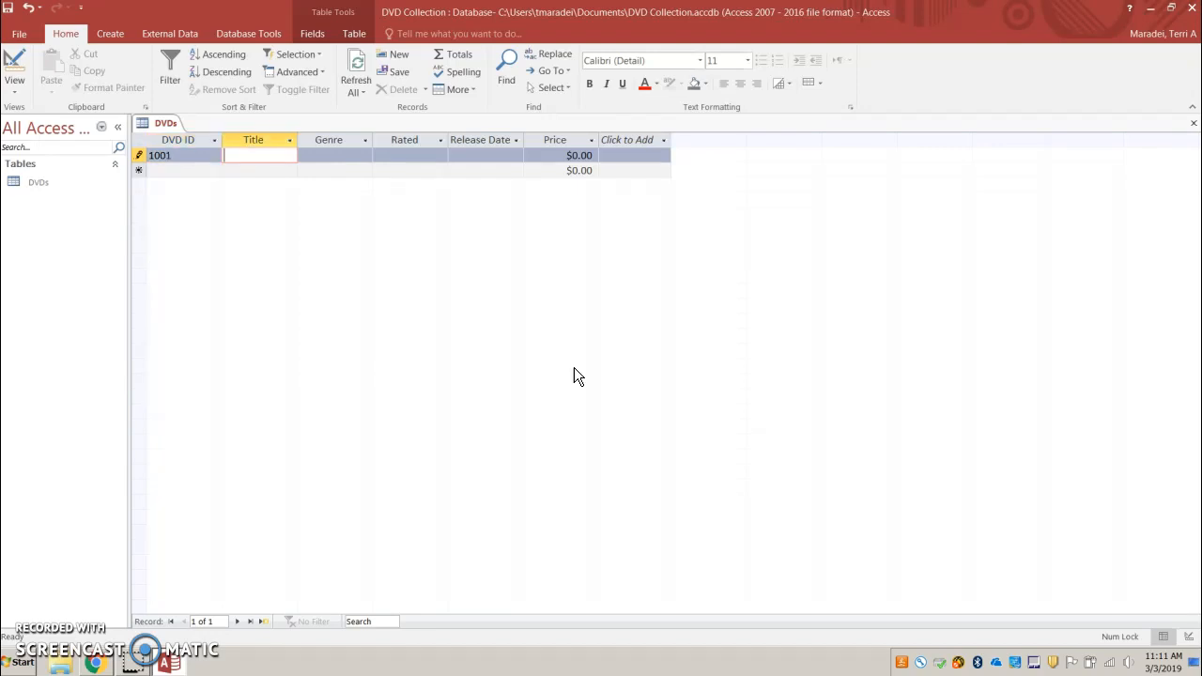
{"action": "type", "text": "Spider Man"}
{"action": "key", "text": "Tab"}
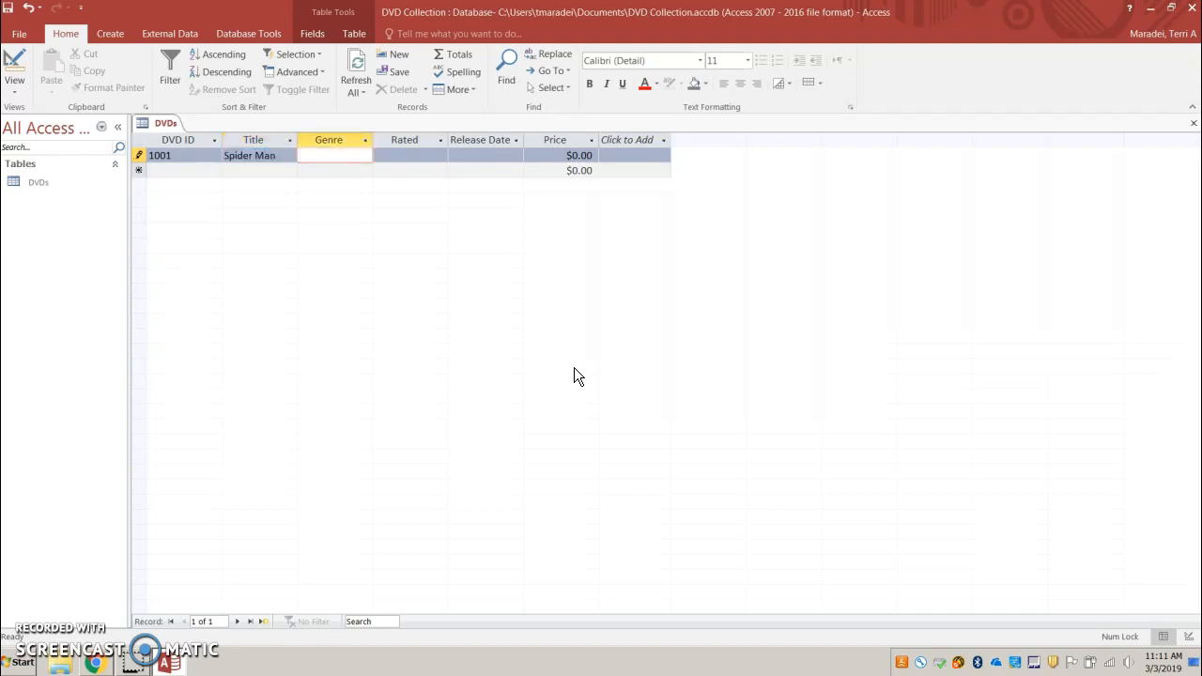
{"action": "type", "text": "Fantasy"}
{"action": "key", "text": "Tab"}
{"action": "key", "text": "Down"}
{"action": "key", "text": "Up"}
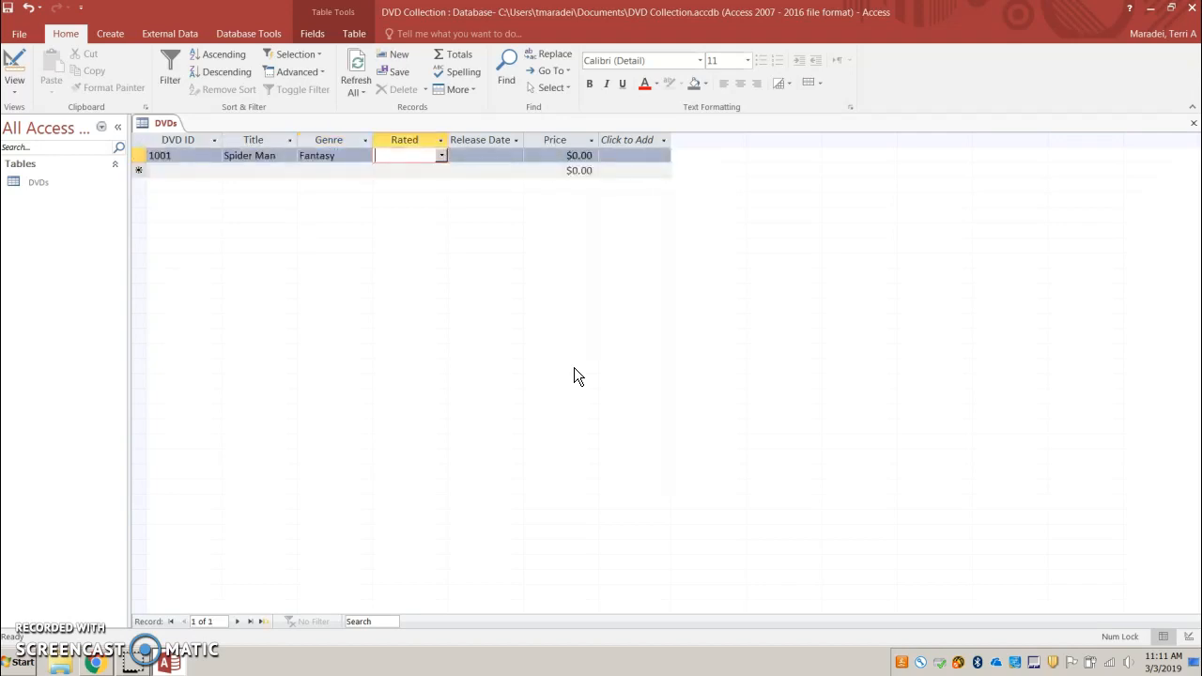
{"action": "left_click", "coordinate": [440, 155]}
{"action": "left_click", "coordinate": [419, 194]}
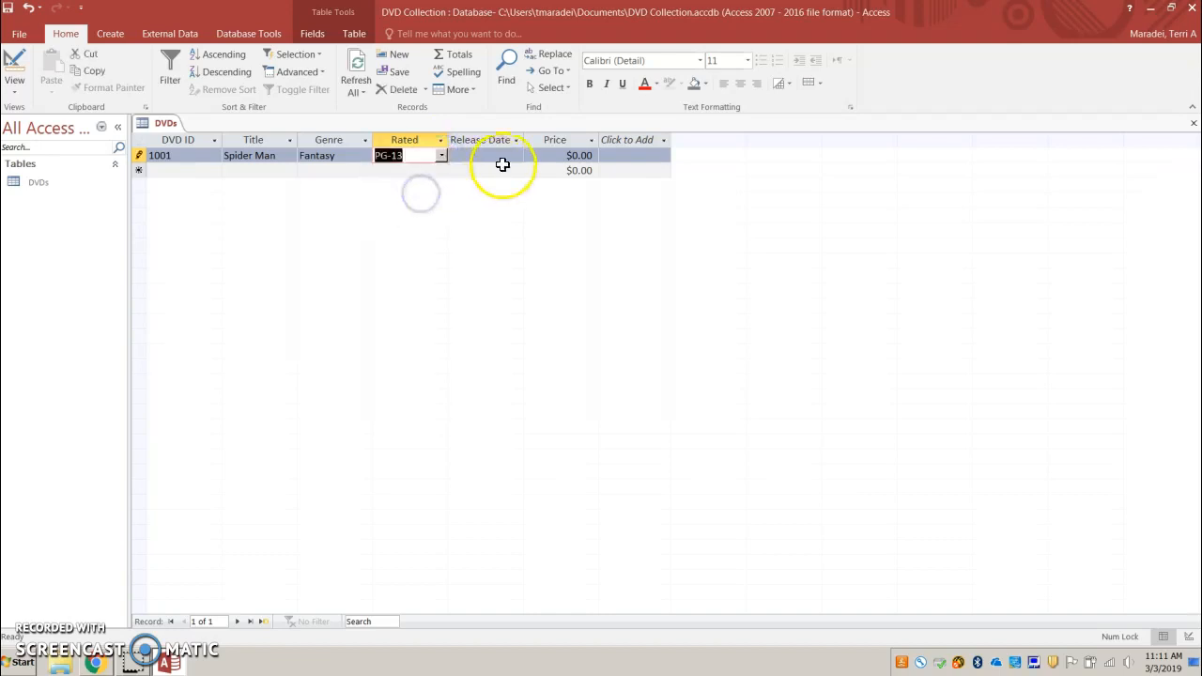
Complete the Spider Man record with release date 7/7/2017 and a price of 23.
{"action": "left_click", "coordinate": [503, 161]}
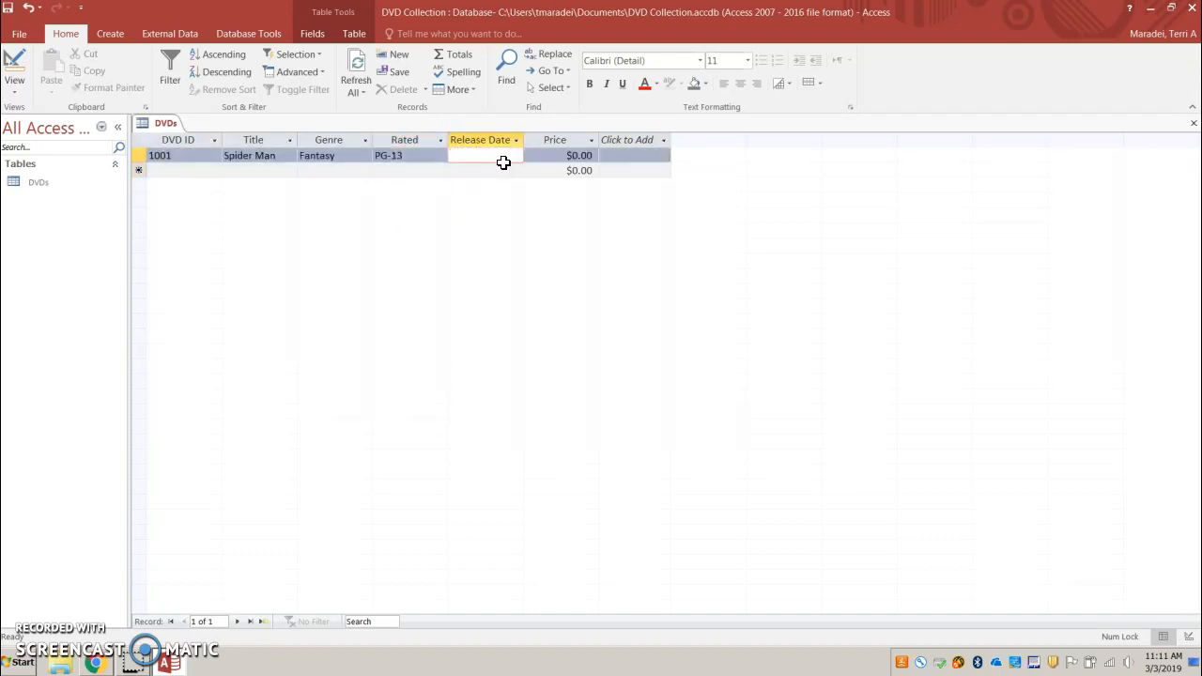
{"action": "type", "text": "7_/7_/"}
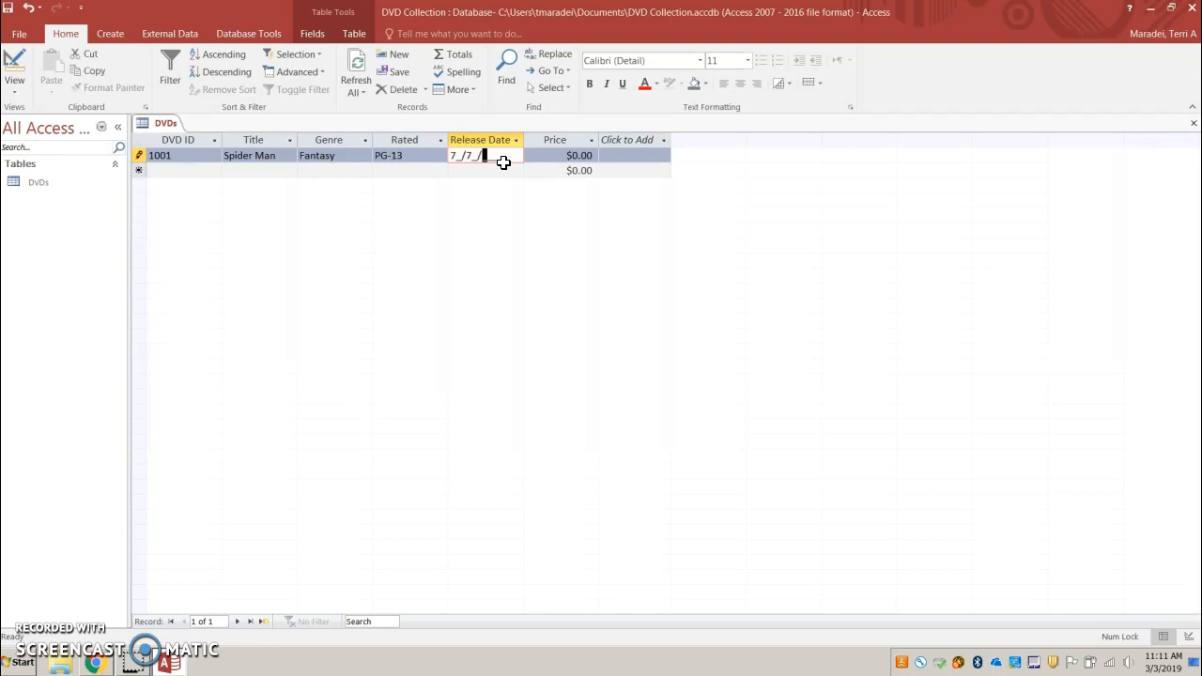
{"action": "type", "text": "10"}
{"action": "key", "text": "BackSpace"}
{"action": "key", "text": "BackSpace"}
{"action": "type", "text": "1"}
{"action": "key", "text": "BackSpace"}
{"action": "type", "text": "2017"}
{"action": "key", "text": "Tab"}
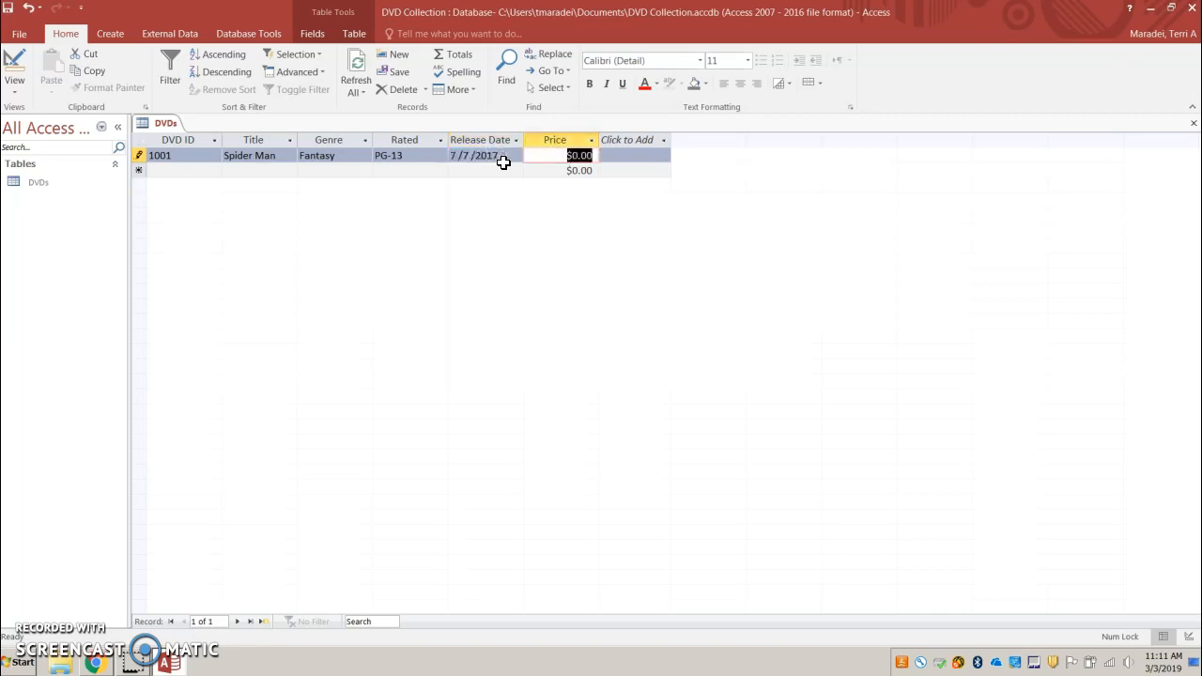
{"action": "type", "text": "23"}
{"action": "key", "text": "Tab"}
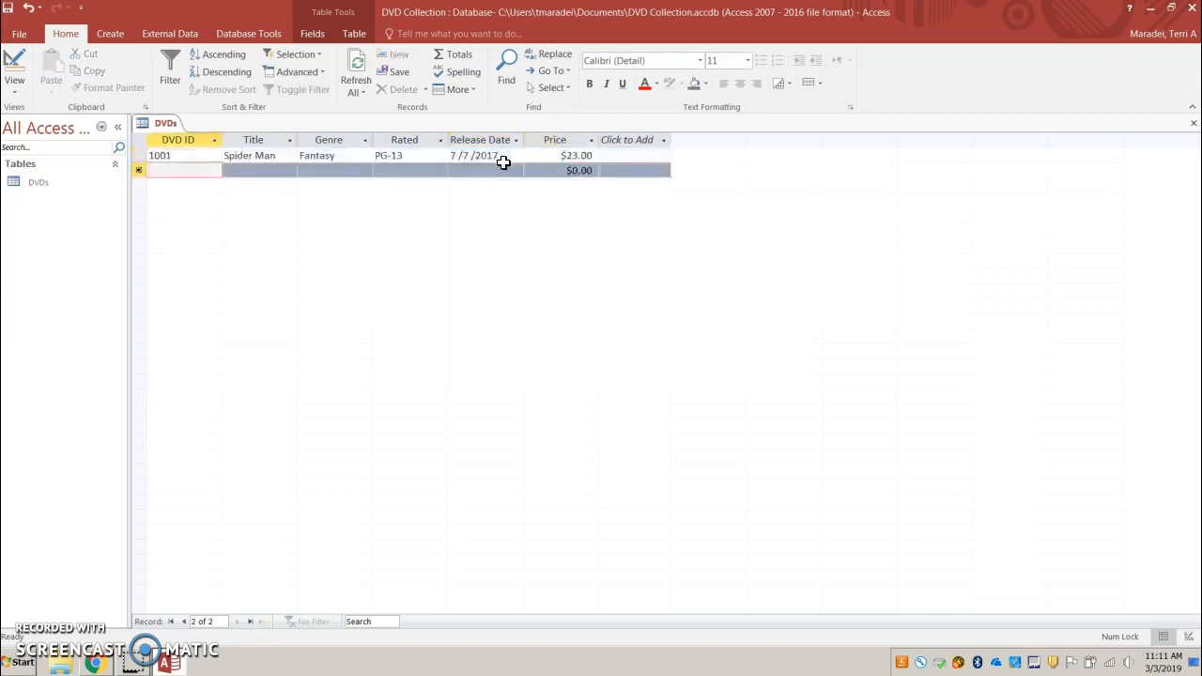
Add a second record with DVD ID 1002, title Breakin It, genre Drama, rating PG, release date 5/4/1984 and price 8.
{"action": "type", "text": "1002"}
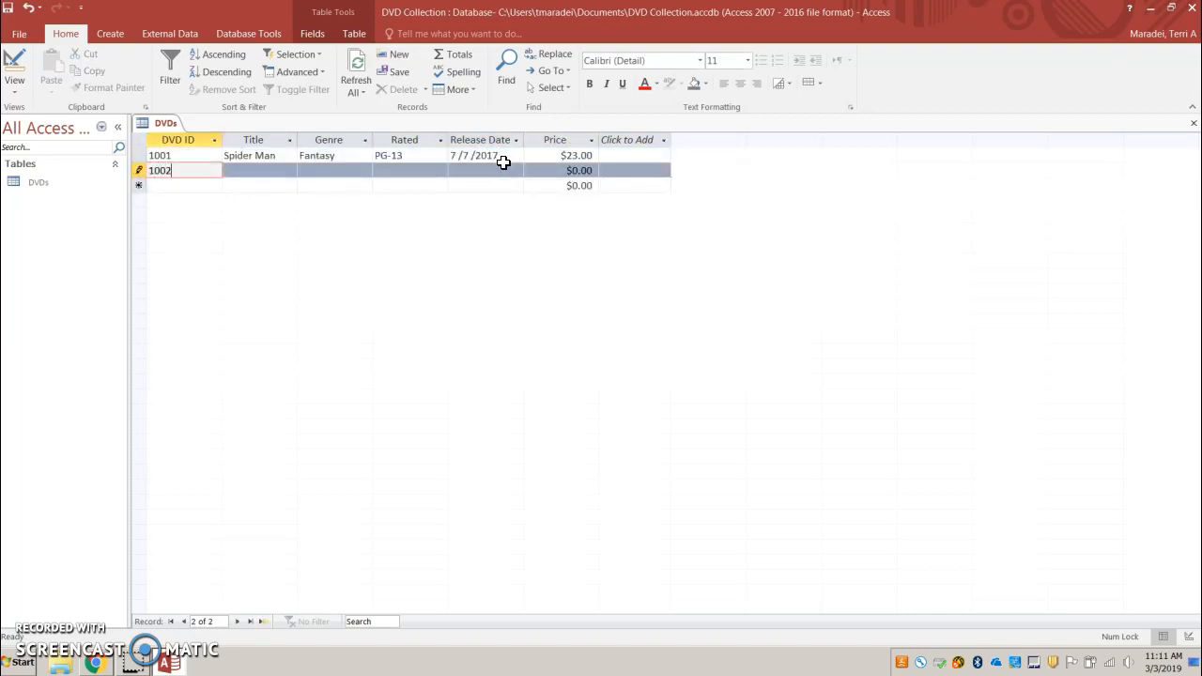
{"action": "key", "text": "Tab"}
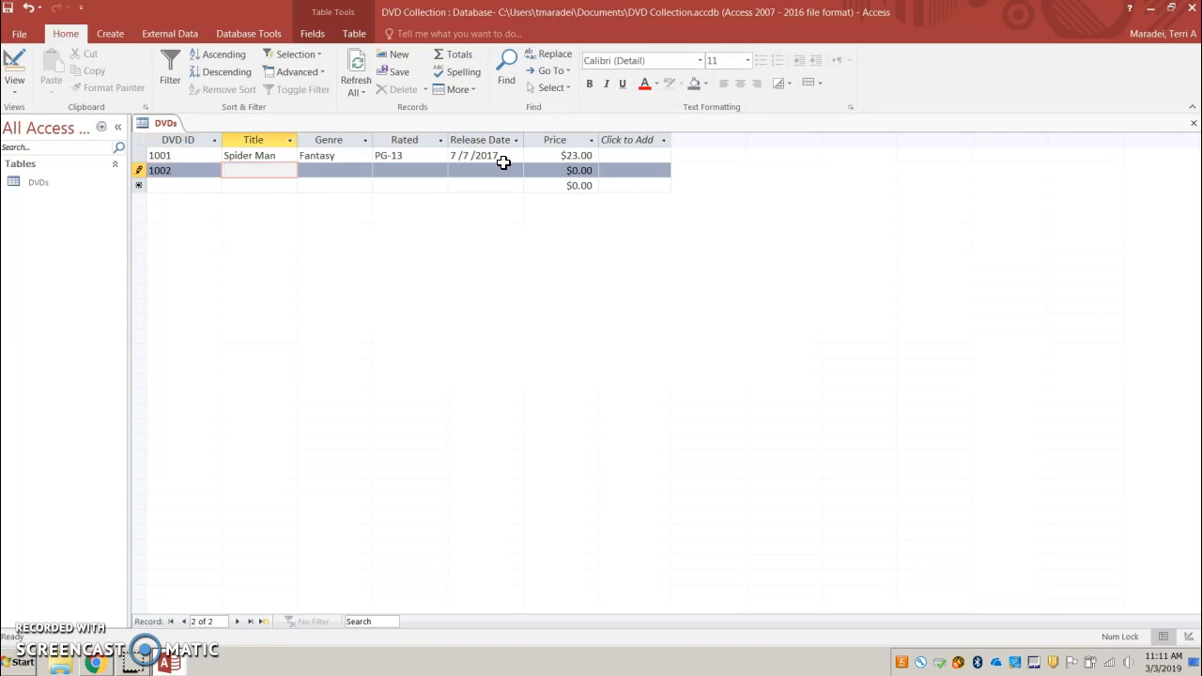
{"action": "type", "text": "Breakin It"}
{"action": "key", "text": "Tab"}
{"action": "type", "text": "Drama"}
{"action": "key", "text": "Tab"}
{"action": "type", "text": "PG"}
{"action": "key", "text": "Tab"}
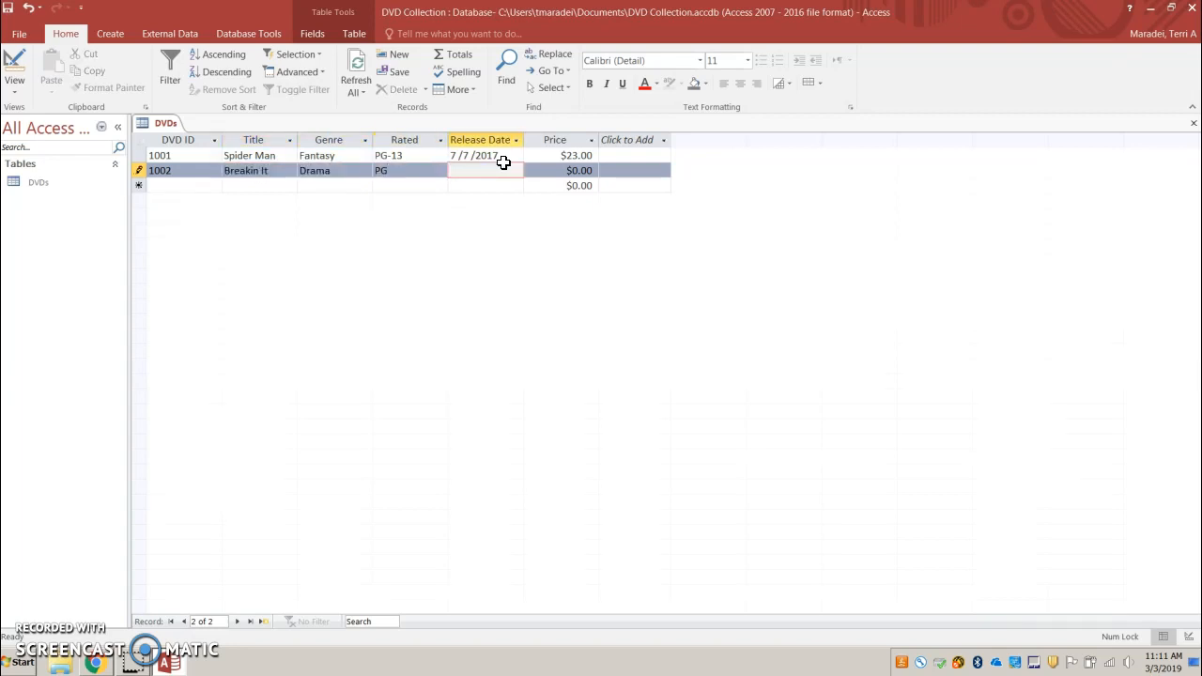
{"action": "type", "text": "5_/4_/1"}
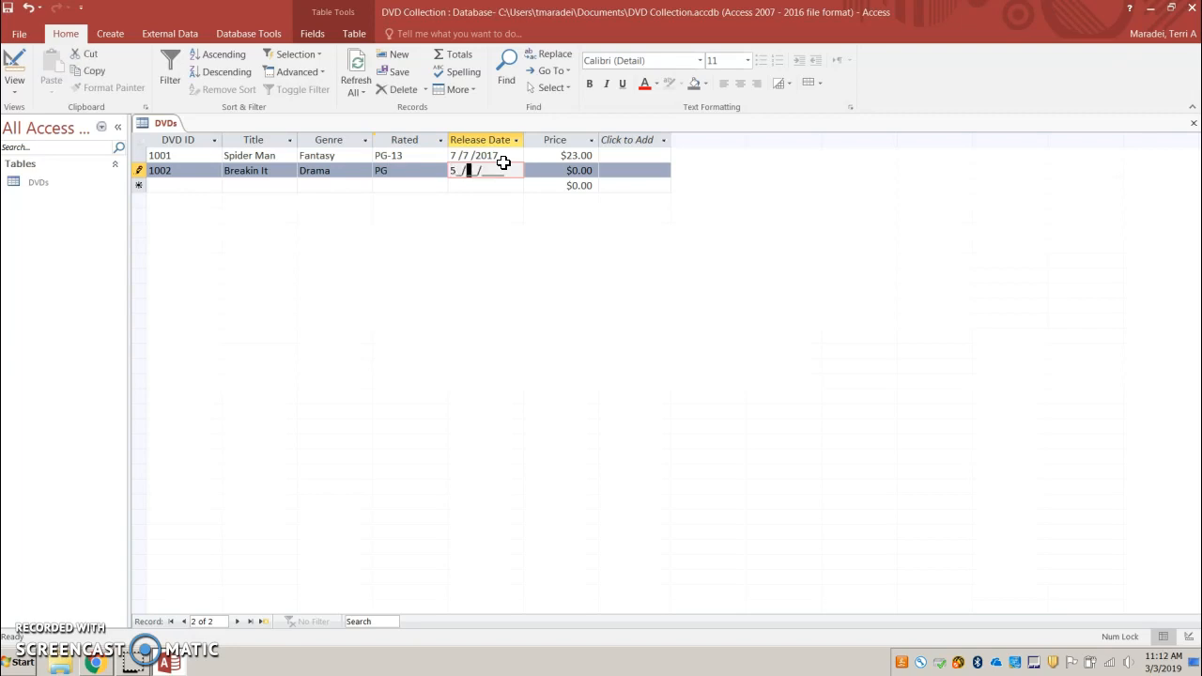
{"action": "type", "text": "984"}
{"action": "key", "text": "Tab"}
{"action": "type", "text": "8"}
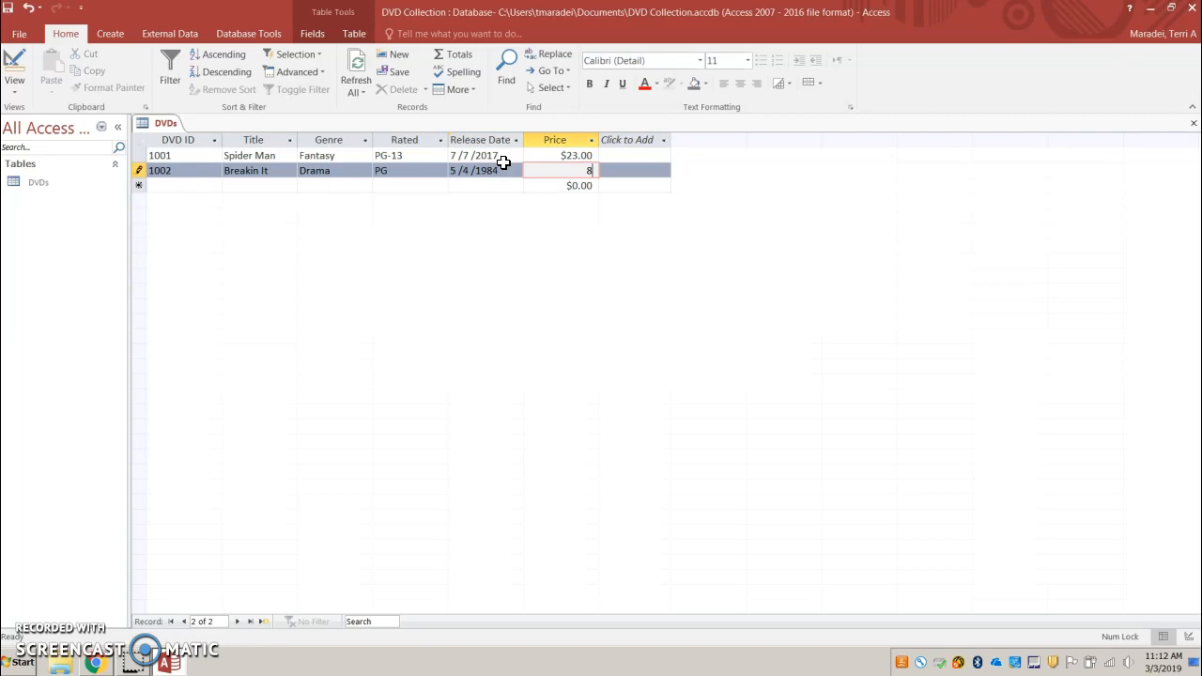
{"action": "key", "text": "Tab"}
Enter DVD ID 1003 in a new record and close the DVDs table.
{"action": "type", "text": "1003"}
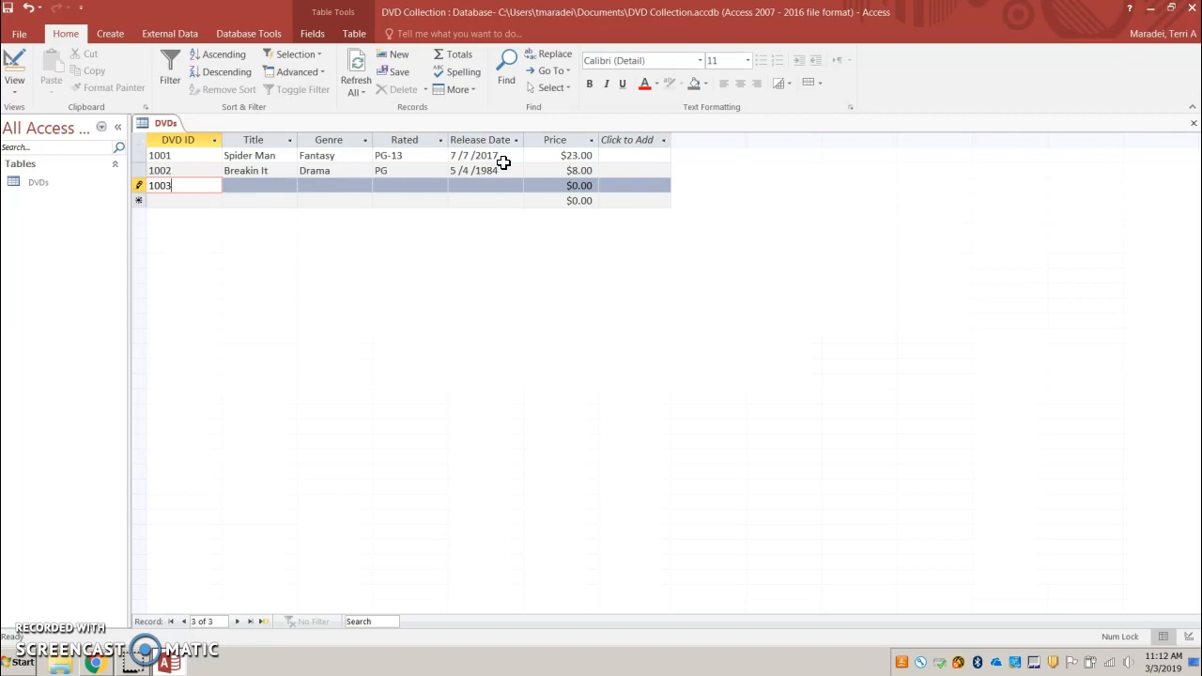
{"action": "left_click", "coordinate": [1194, 124]}
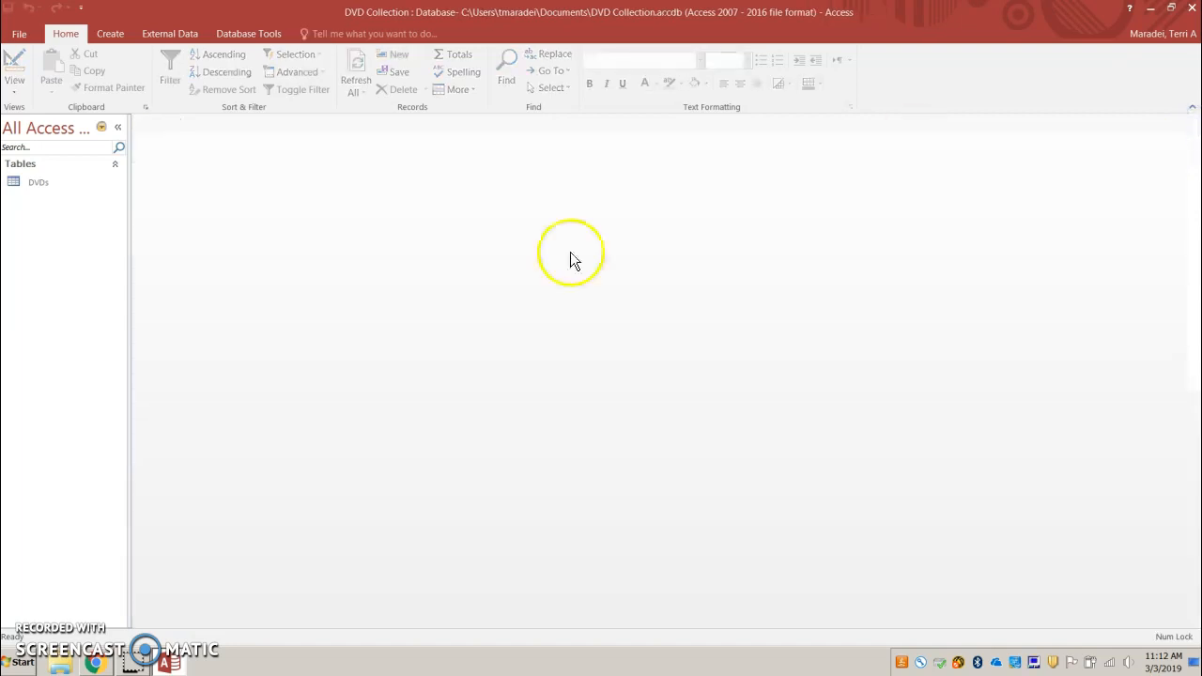